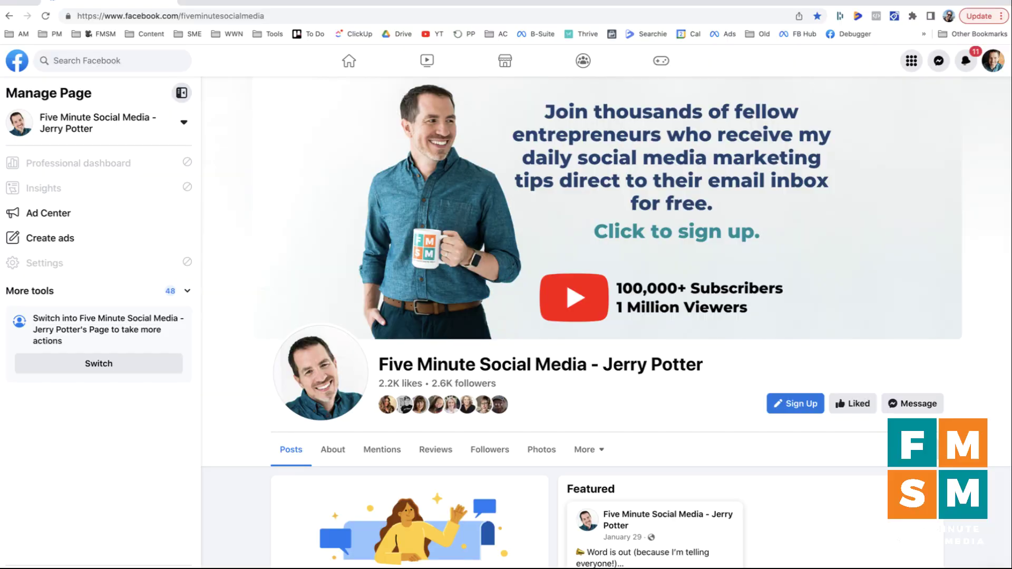
- Switch the active profile from the personal account to the Five Minute Social Media page
scroll(606, 321, "down", 8)
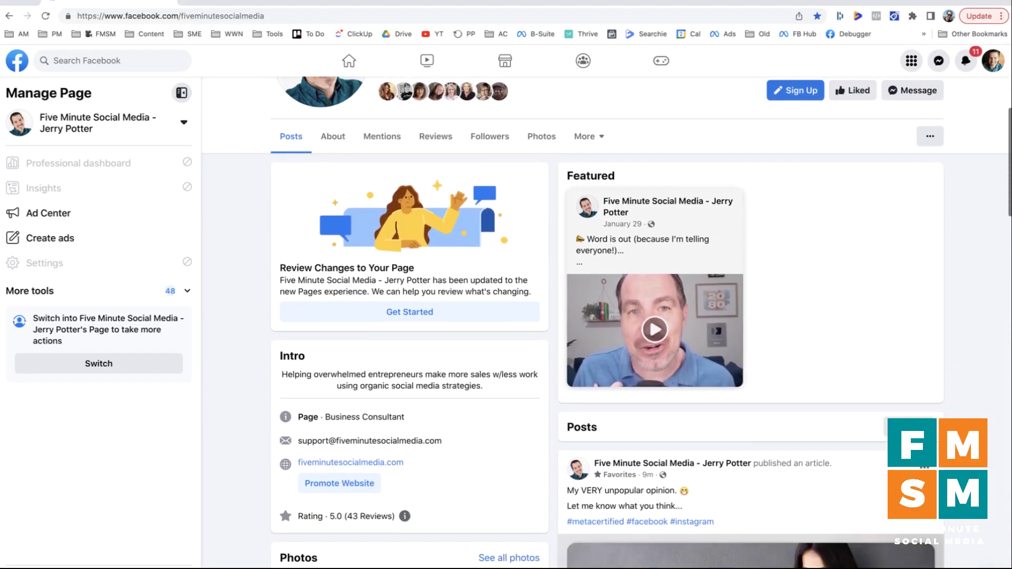
scroll(606, 321, "up", 8)
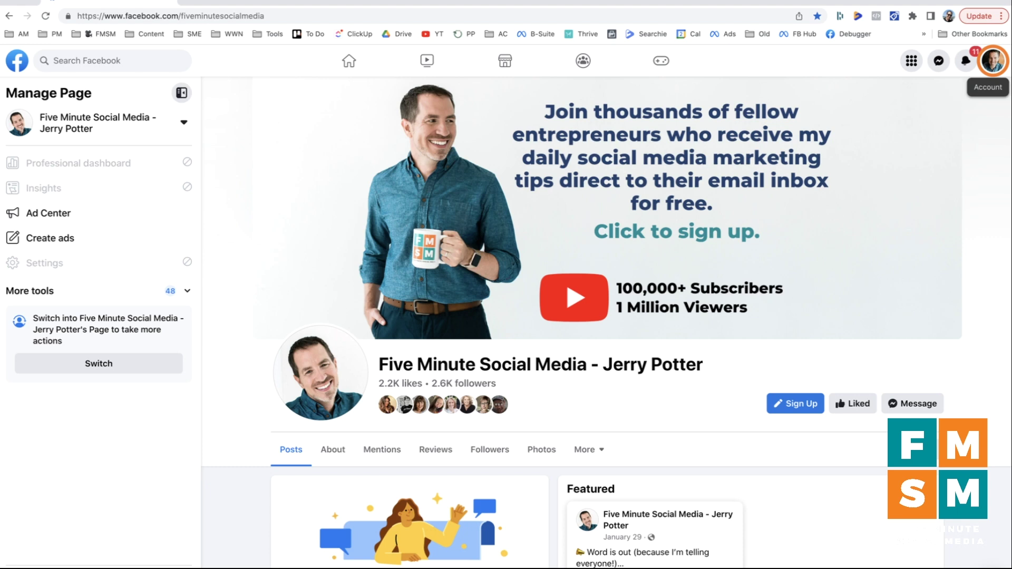
left_click(992, 60)
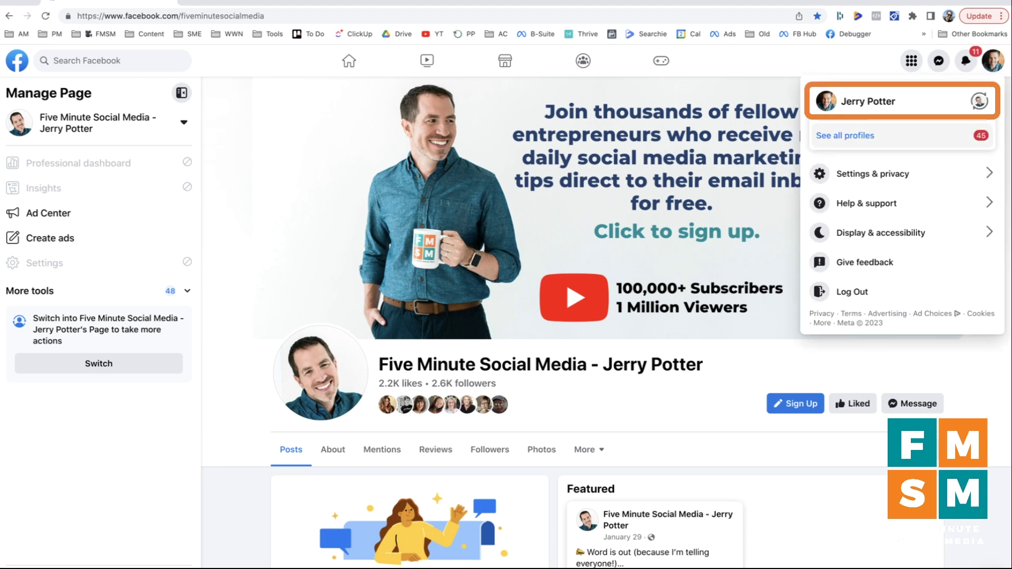
left_click(844, 136)
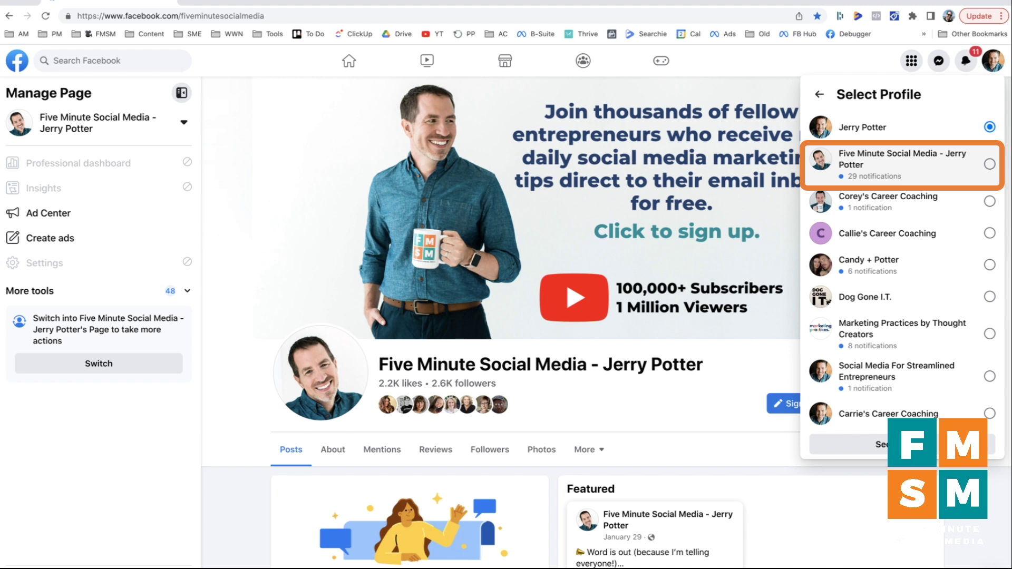
left_click(902, 164)
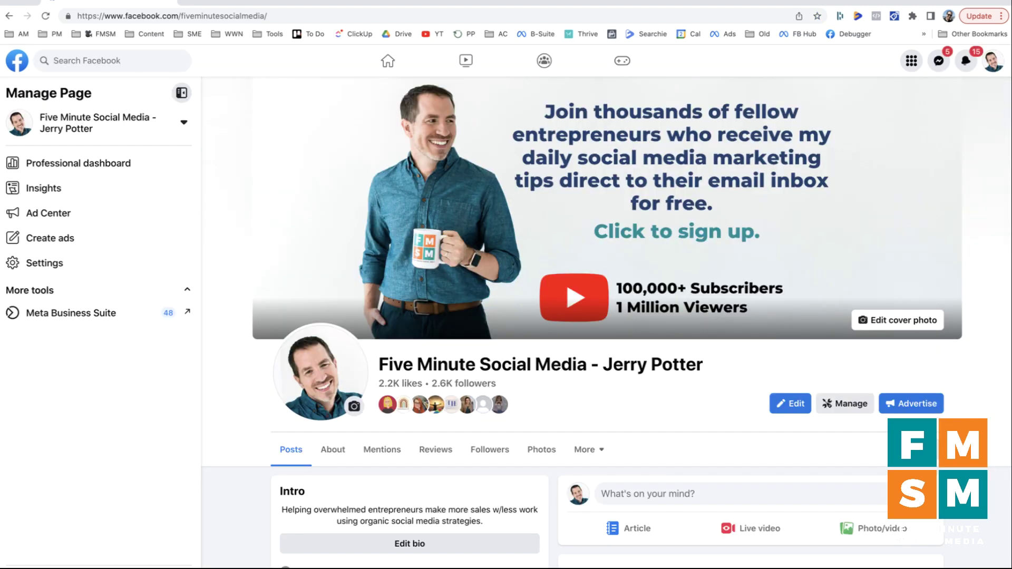
- Start a new post on the Five Minute Social Media page's timeline
scroll(605, 323, "down", 4)
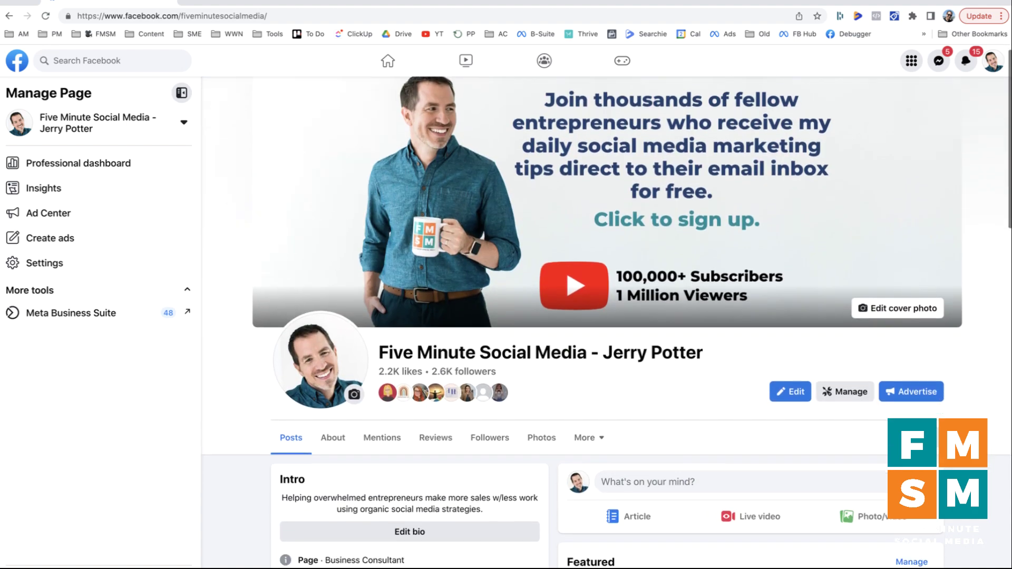
scroll(605, 322, "down", 3)
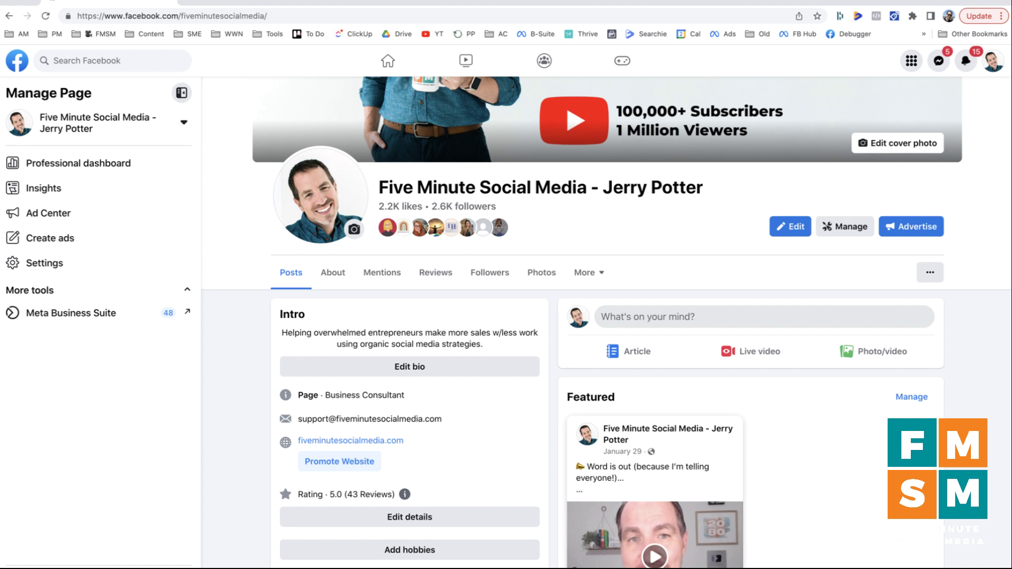
scroll(606, 316, "up", 1)
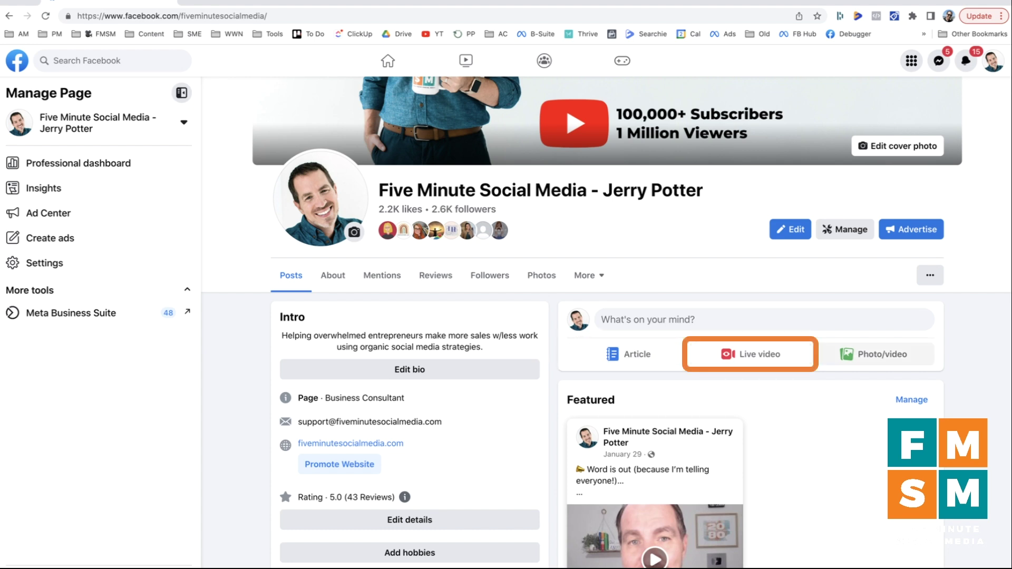
scroll(764, 319, "down", 1)
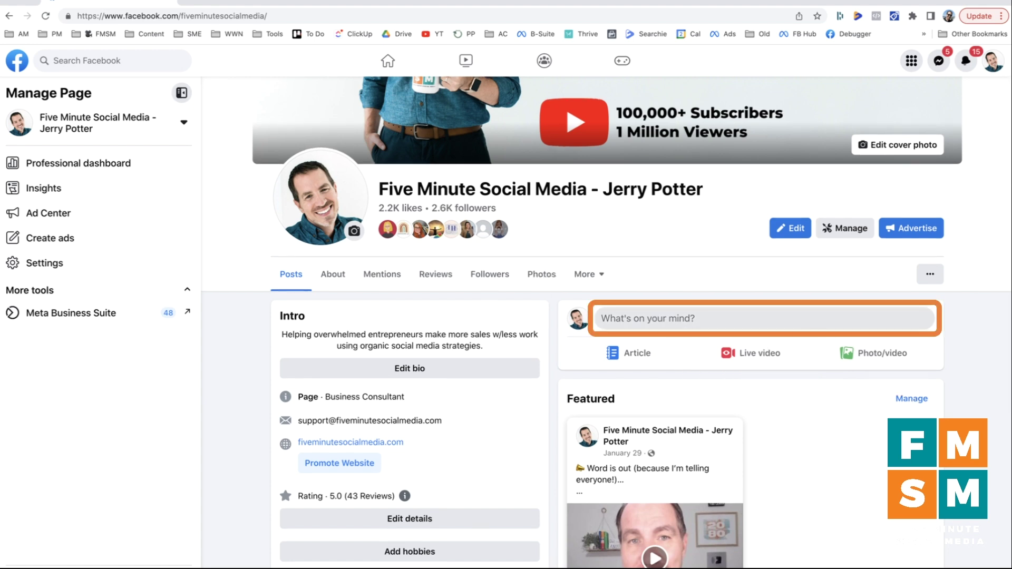
left_click(763, 318)
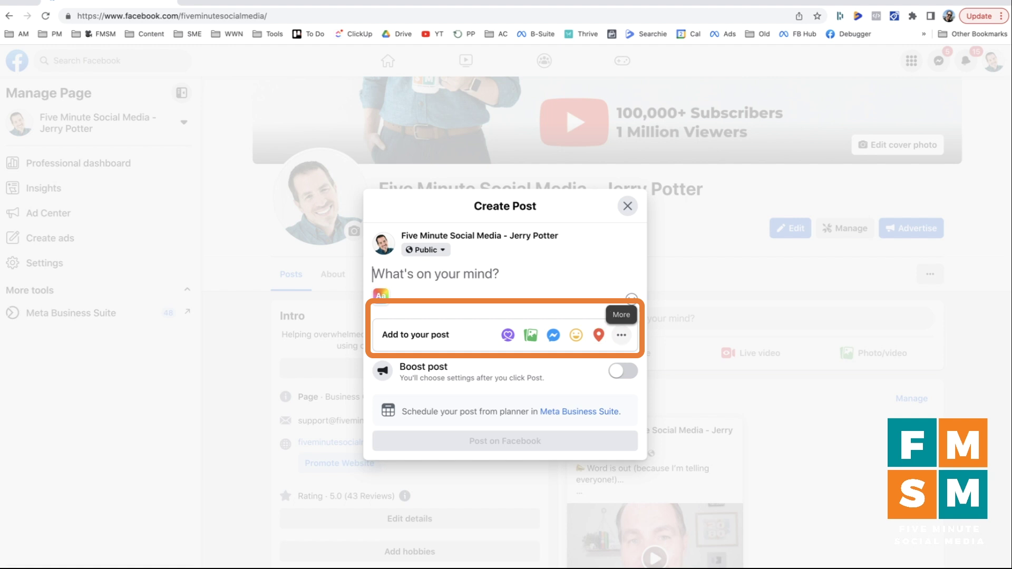
- Review the extra content types for the post and write "Join me to learn how to get endless sales from social media with ZERO ad spend!"
left_click(621, 334)
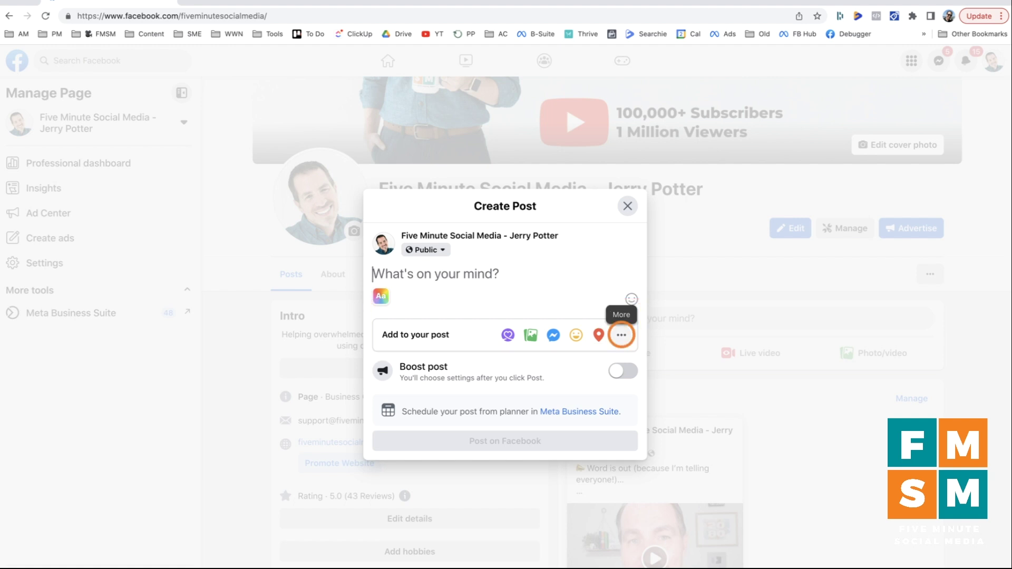
left_click(621, 335)
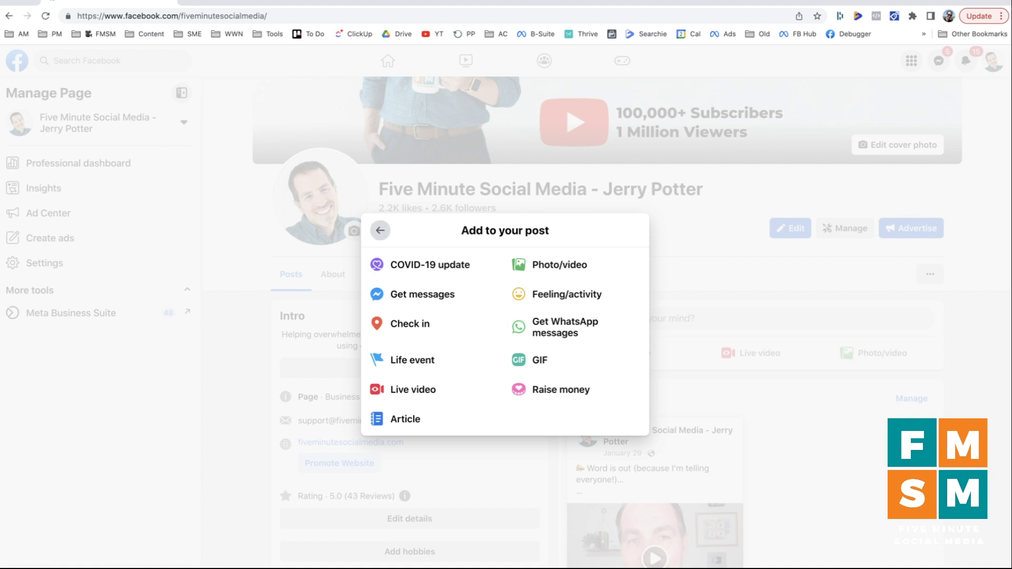
key("Escape")
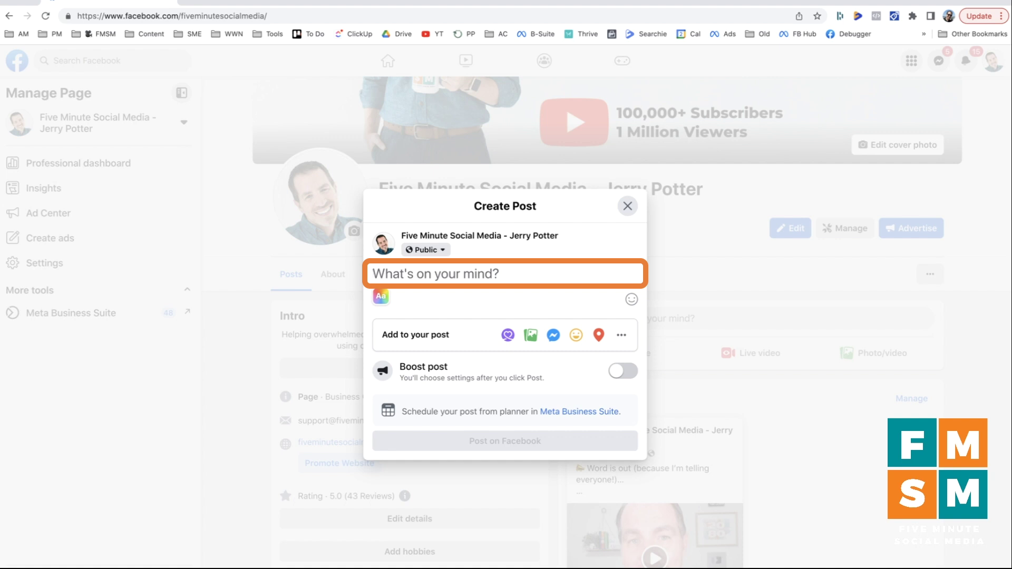
type("Join me to learn how to get endless sales from social media with ZERO ad spend!")
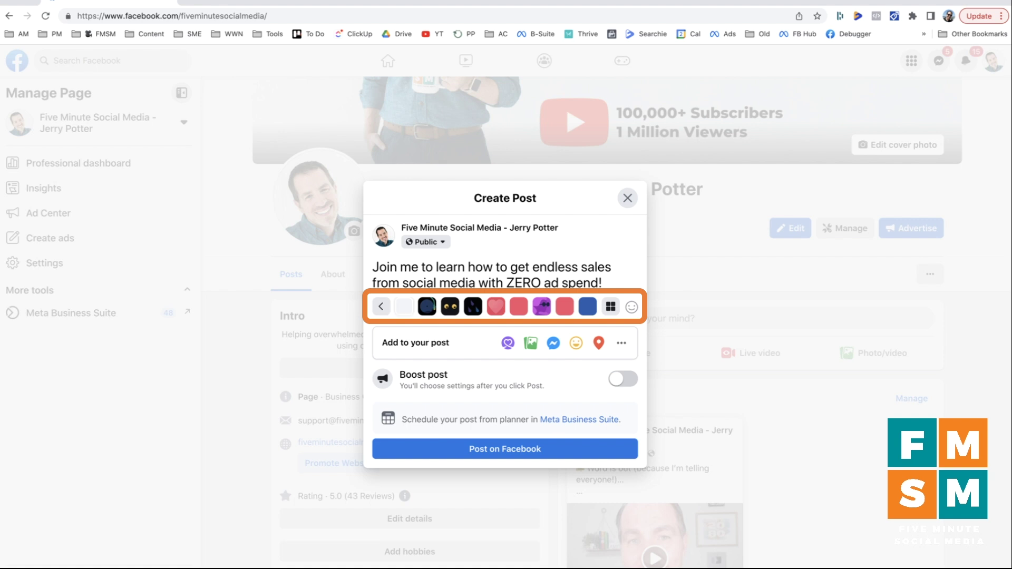
- Try the purple sunglasses, red and blue preset backgrounds behind the post text
left_click(541, 306)
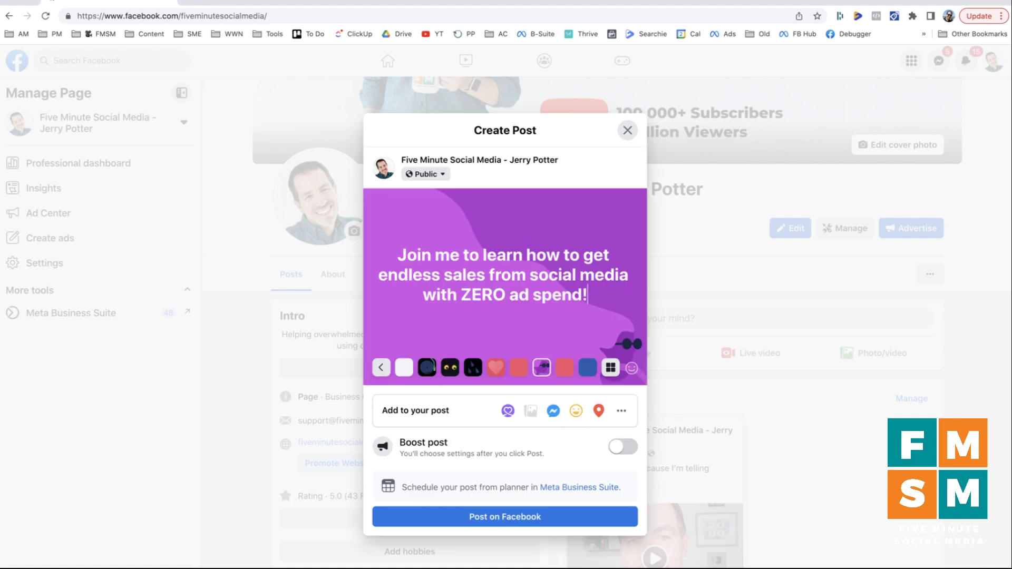
left_click(564, 367)
left_click(587, 367)
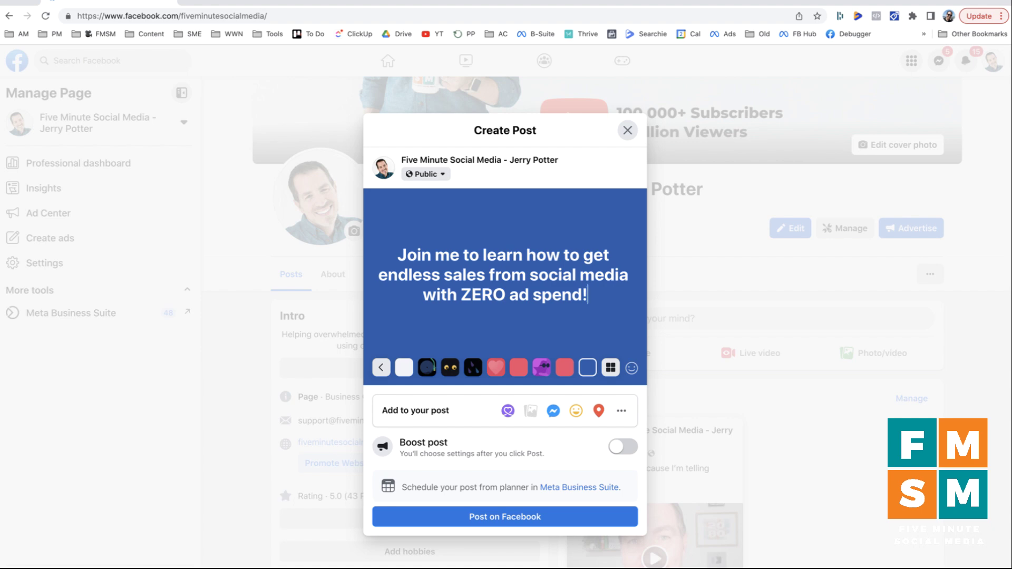
- Try a plain dark green background from the full background collection, and return the post to no background
left_click(610, 367)
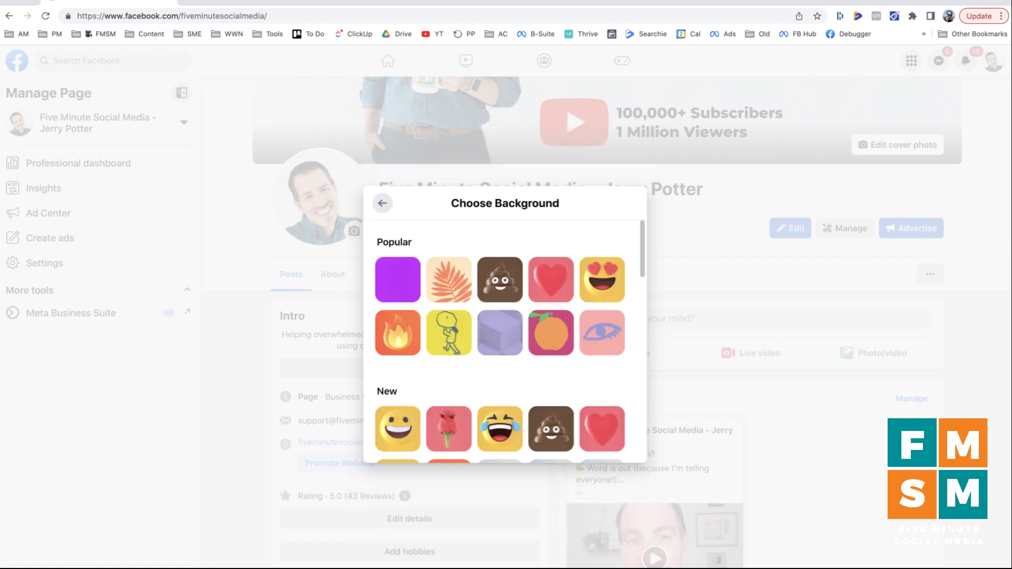
scroll(504, 341, "down", 8)
scroll(499, 342, "down", 5)
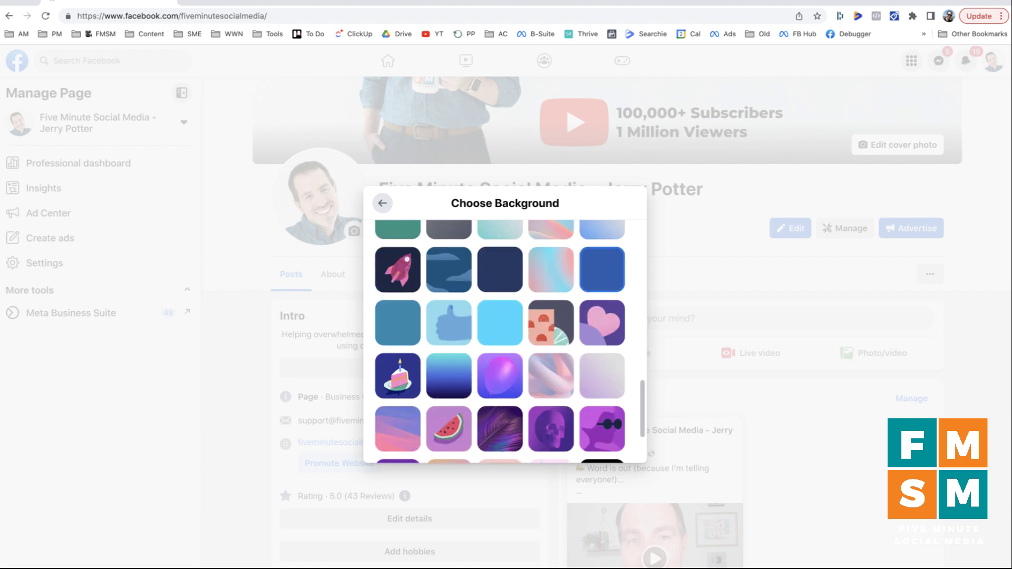
scroll(500, 341, "up", 3)
left_click(601, 306)
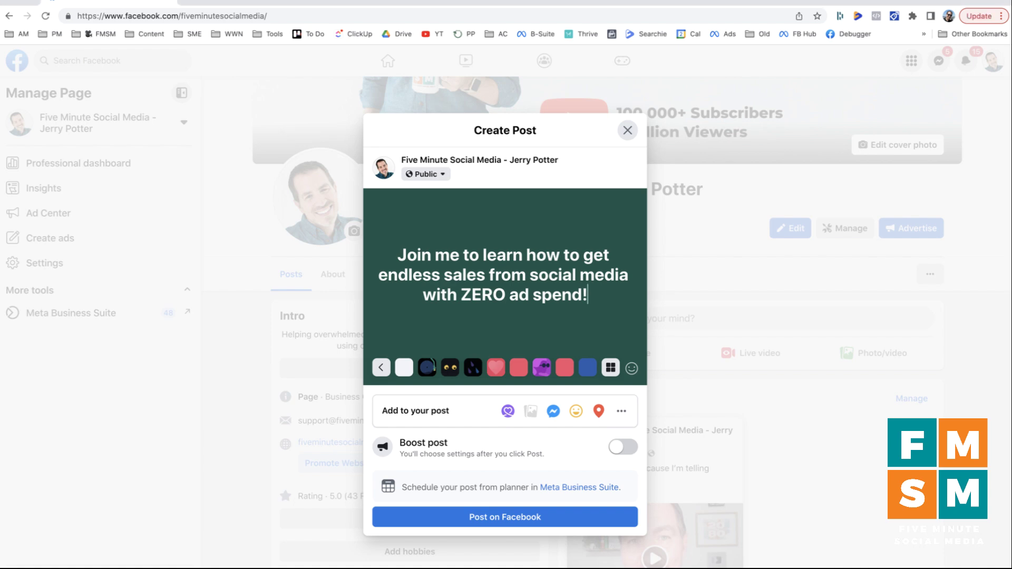
left_click(404, 367)
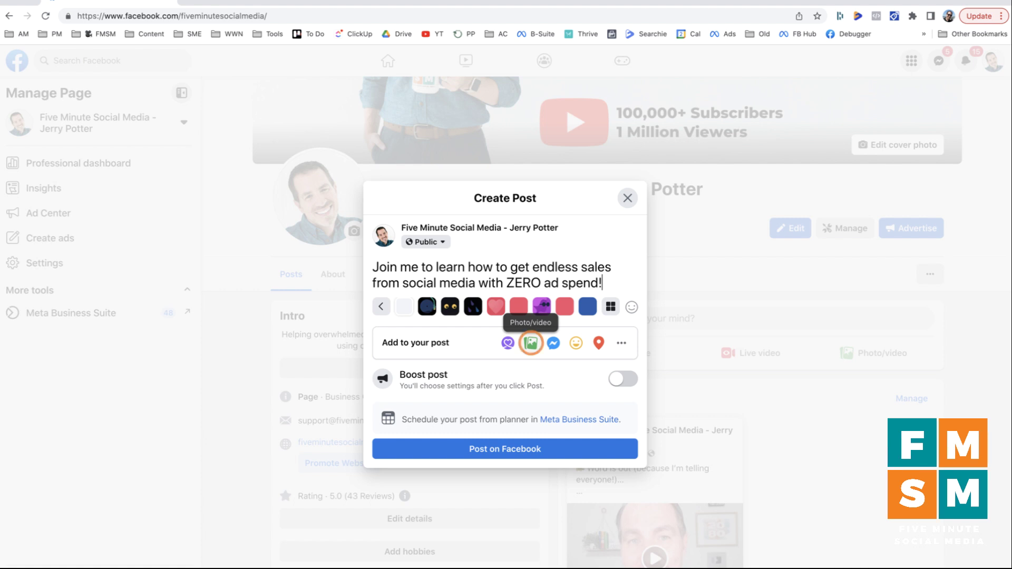
- Add the portrait photo of the man holding a mug to the post and check the text and image together
left_click(530, 343)
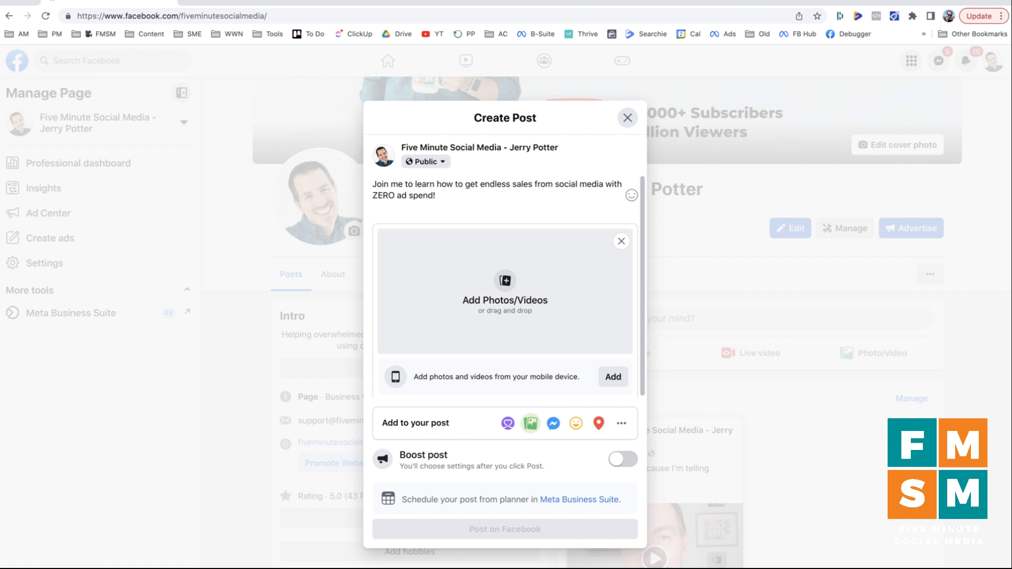
left_click(505, 280)
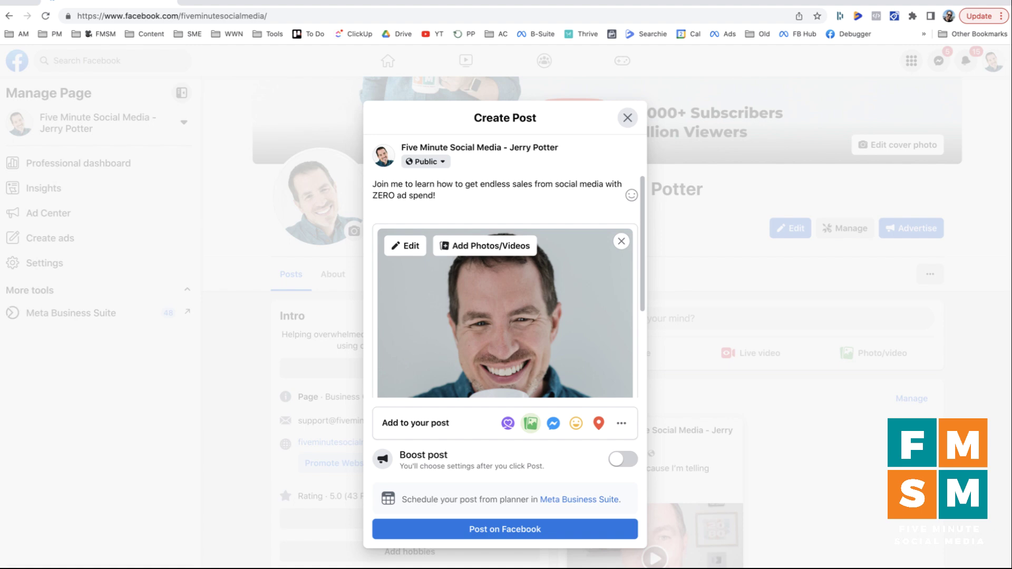
scroll(505, 287, "down", 5)
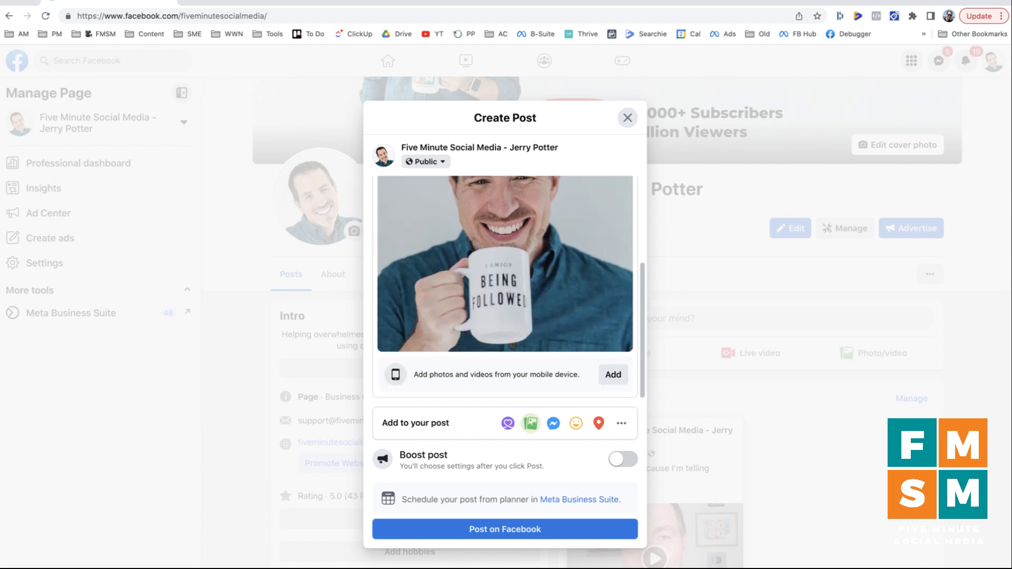
scroll(504, 288, "up", 5)
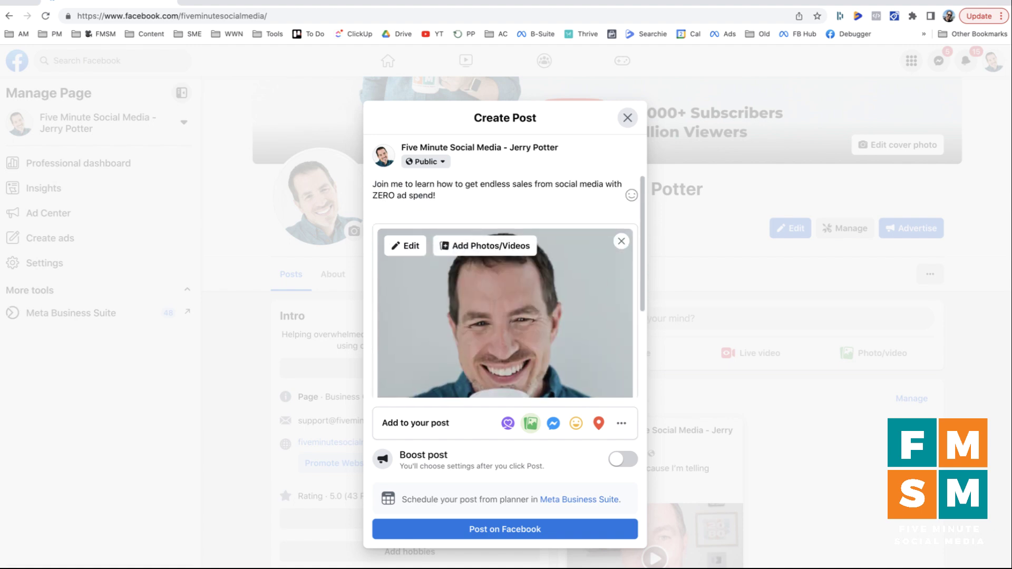
left_click(436, 195)
scroll(435, 196, "down", 5)
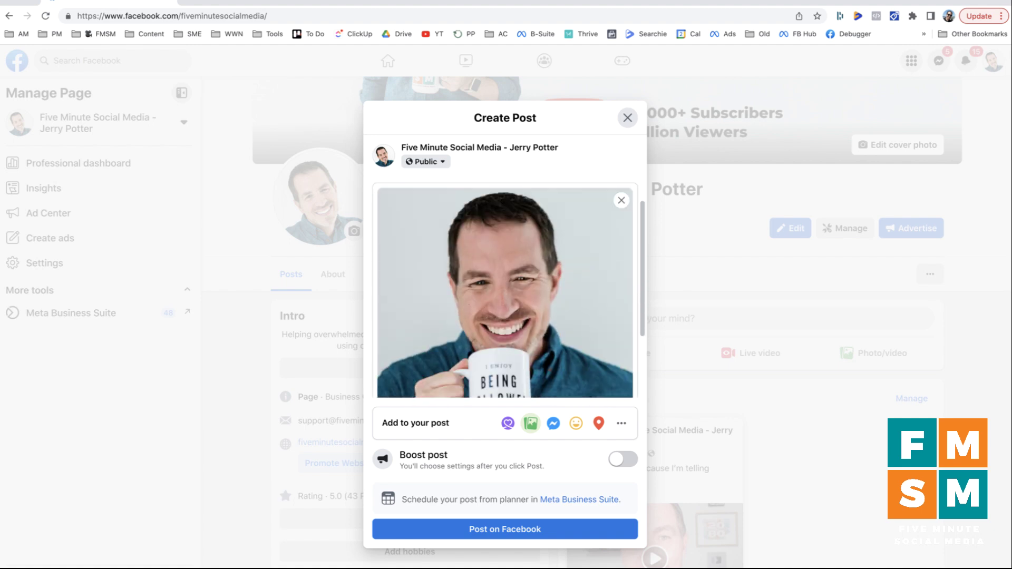
scroll(435, 196, "up", 5)
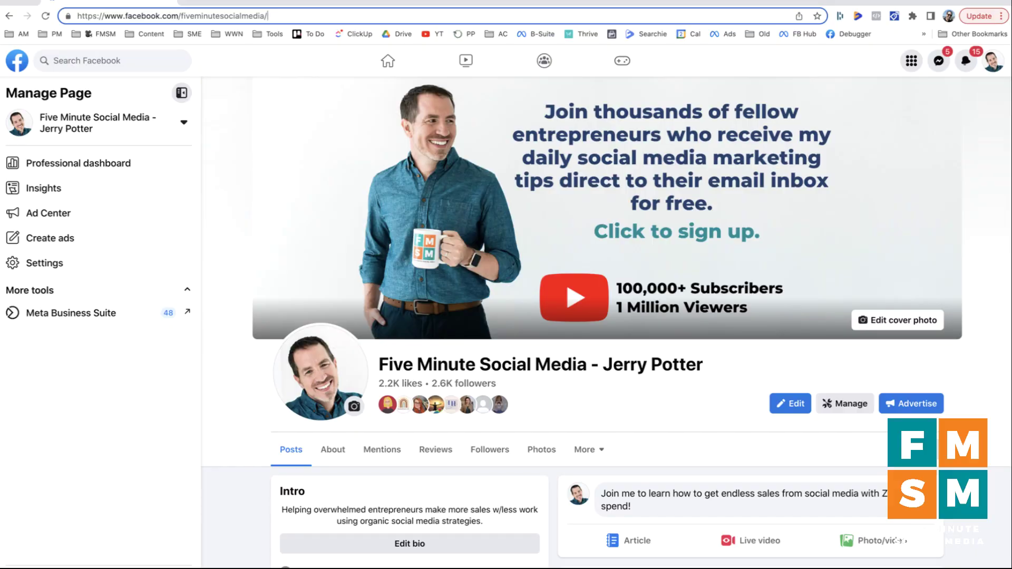
- Go to business.facebook.com to open Meta Business Suite
left_click_drag(267, 16, 78, 16)
type("busine")
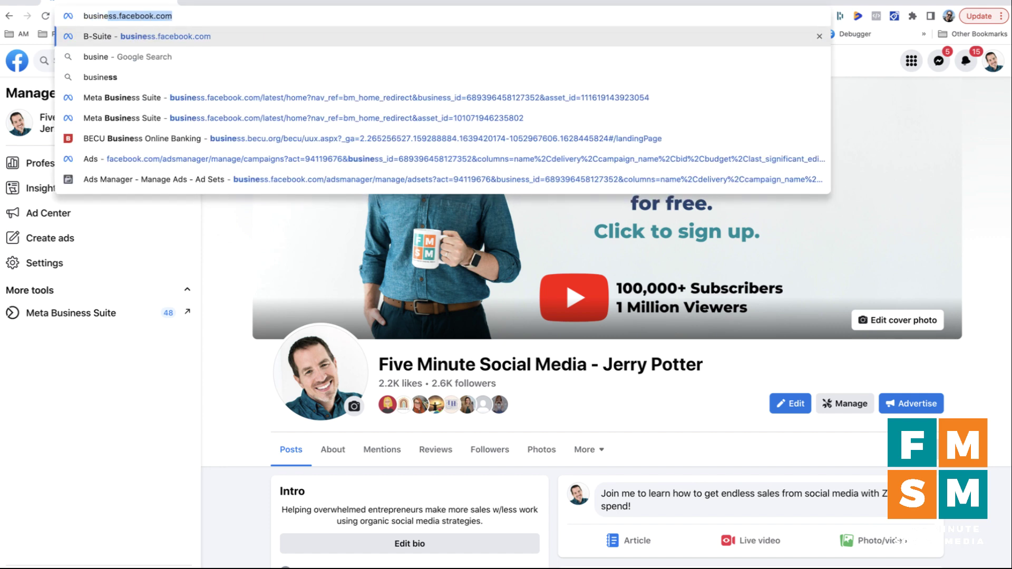
key("Return")
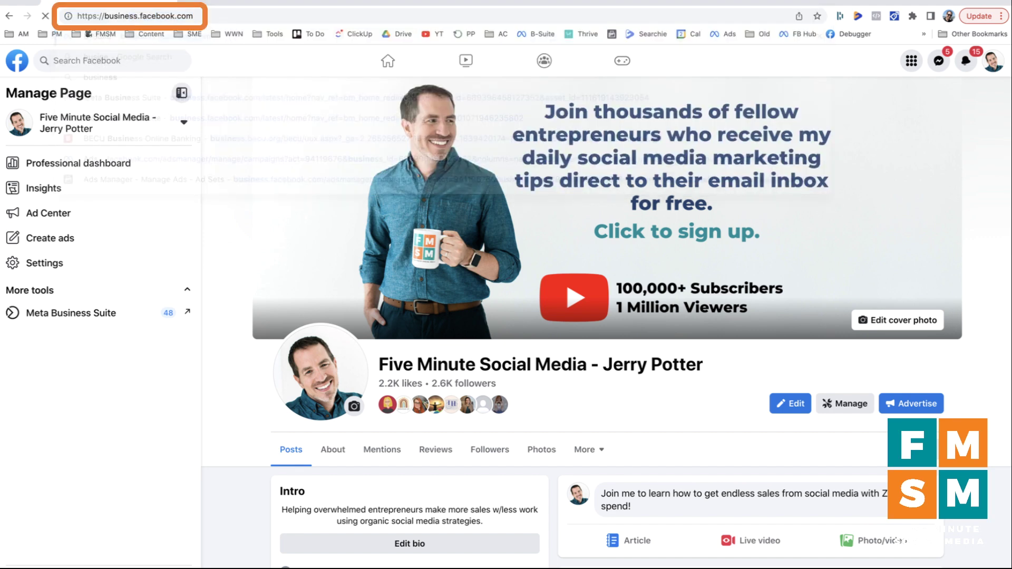
key("Return")
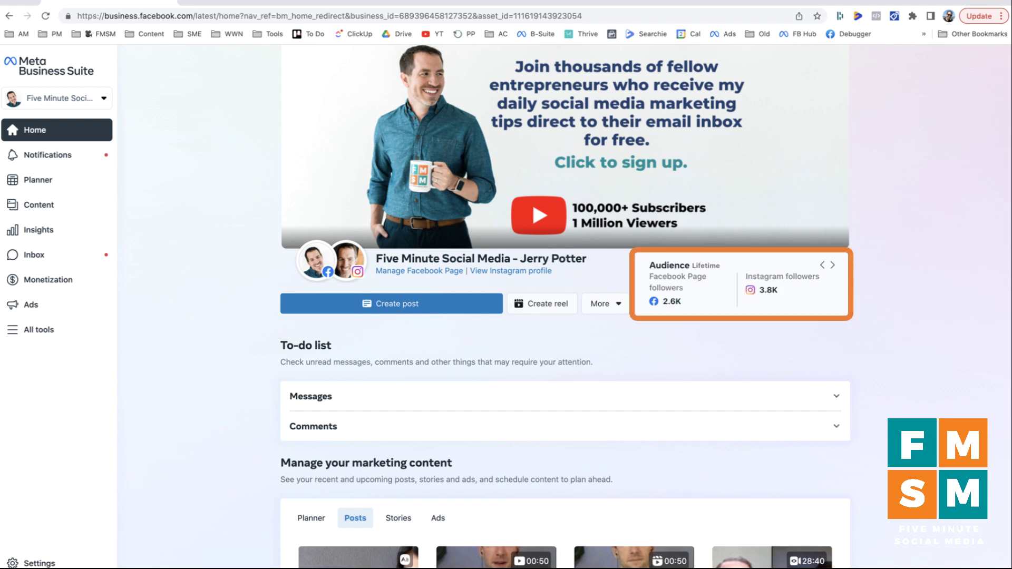
- Create a new post in Meta Business Suite and review its publishing destinations, keeping the Five Minute Social Media Facebook page selected
mouse_move(316, 261)
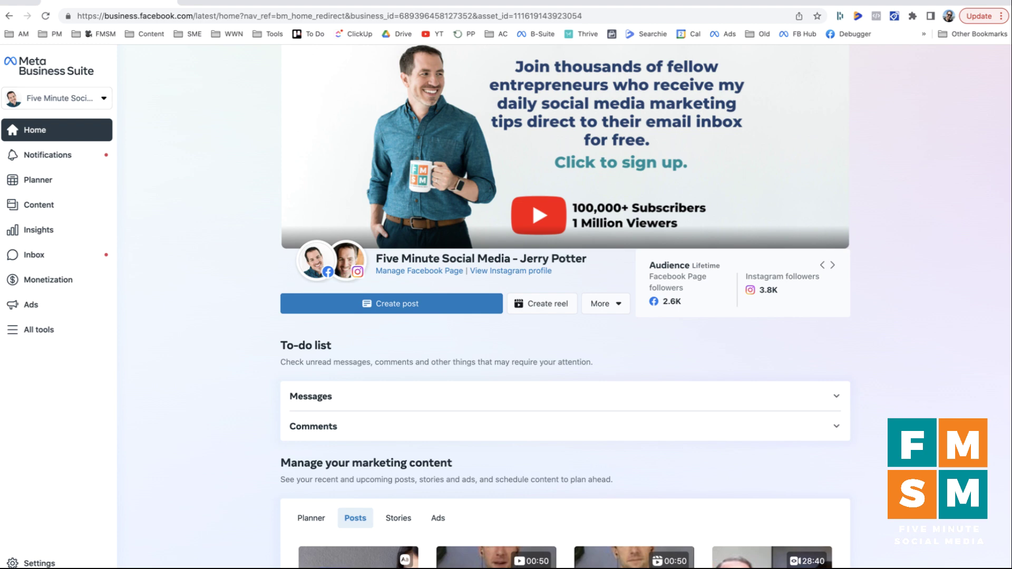
left_click(391, 303)
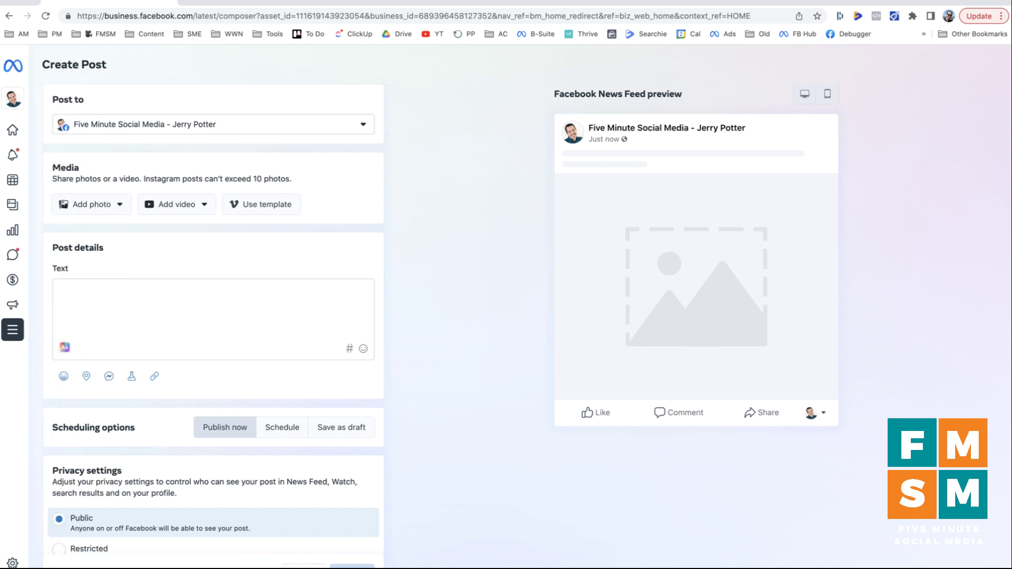
left_click(212, 124)
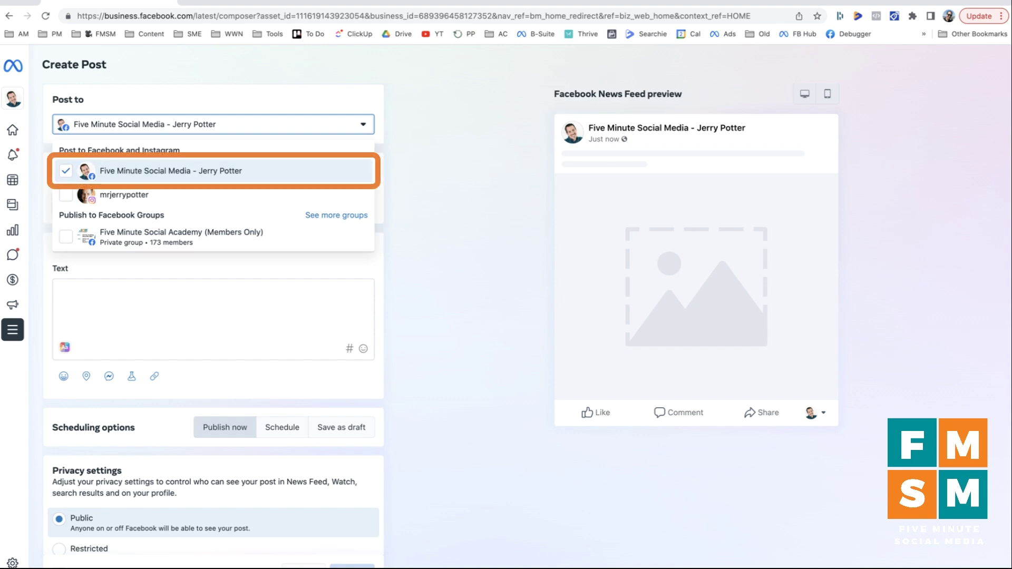
key("Escape")
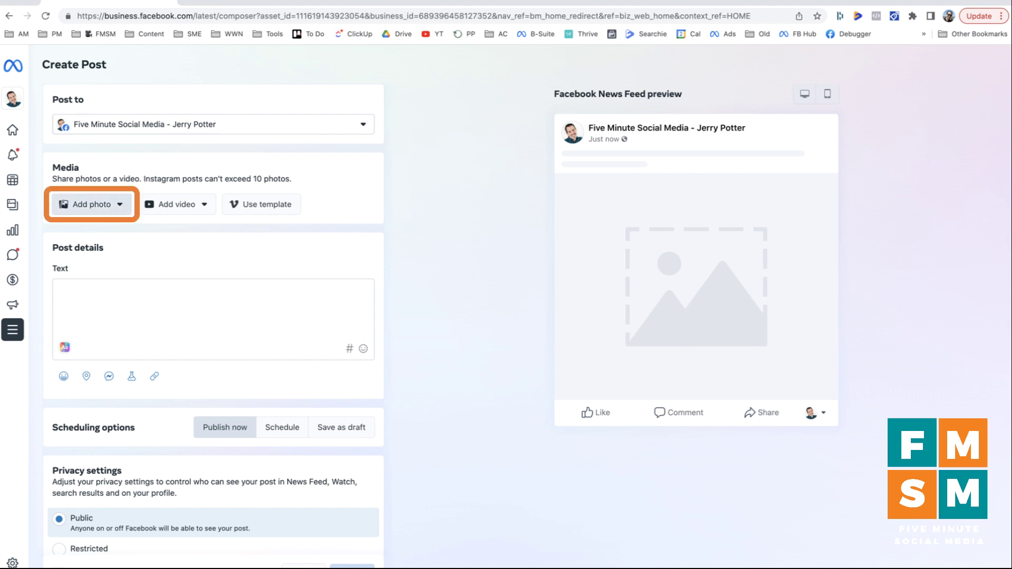
- Look through the photos and videos in the file manager as a media source for the post
left_click(91, 204)
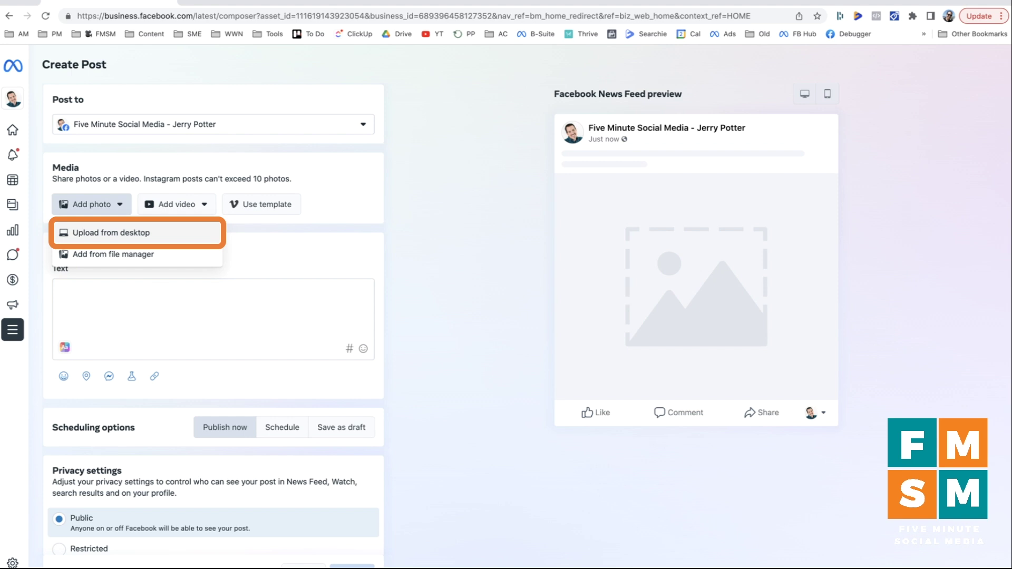
left_click(112, 254)
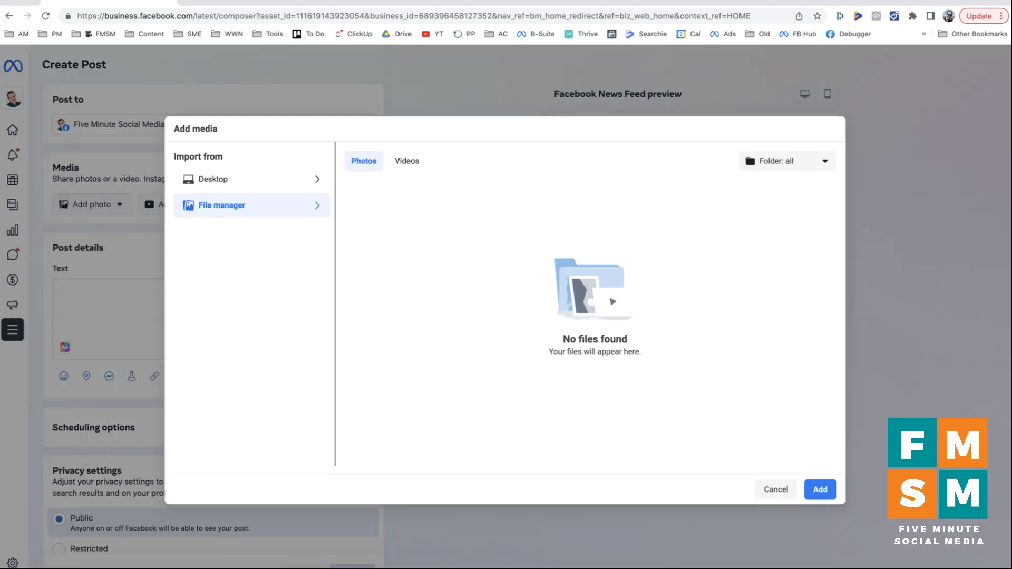
left_click(407, 161)
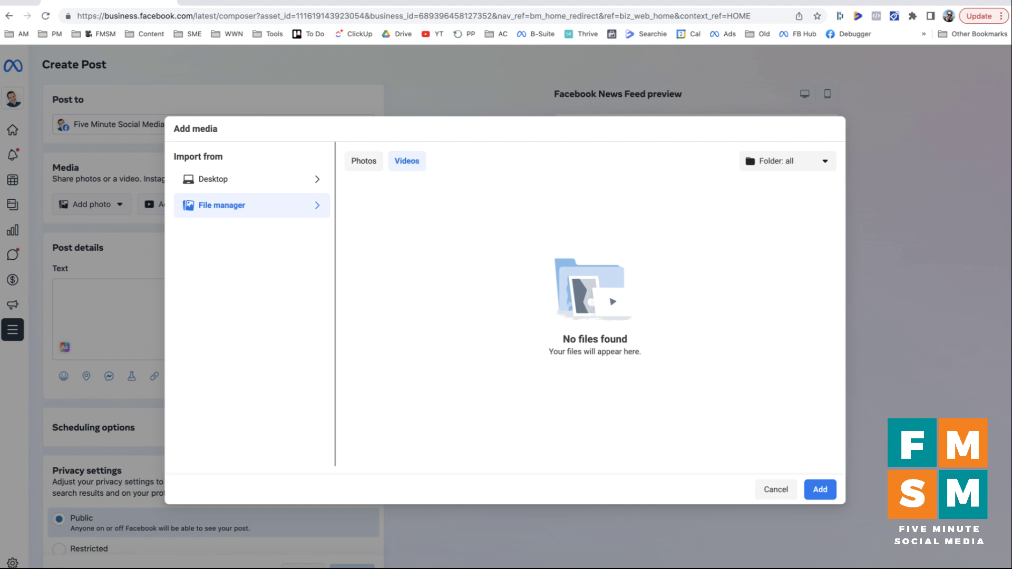
left_click(363, 161)
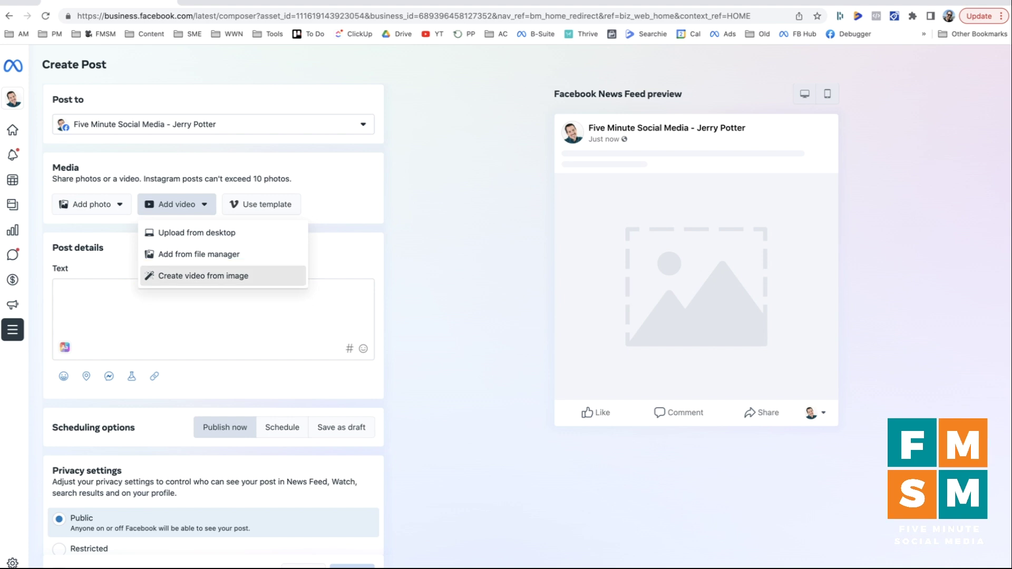
- Create a video from the photo of the man holding a mug with the Spotlight an image template, and preview it
left_click(223, 276)
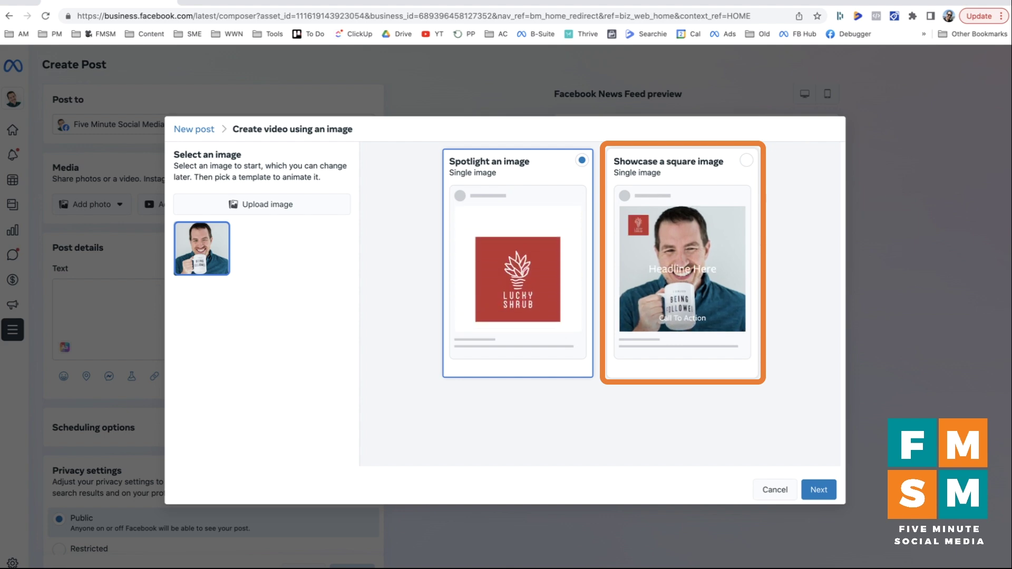
left_click(745, 159)
left_click(581, 160)
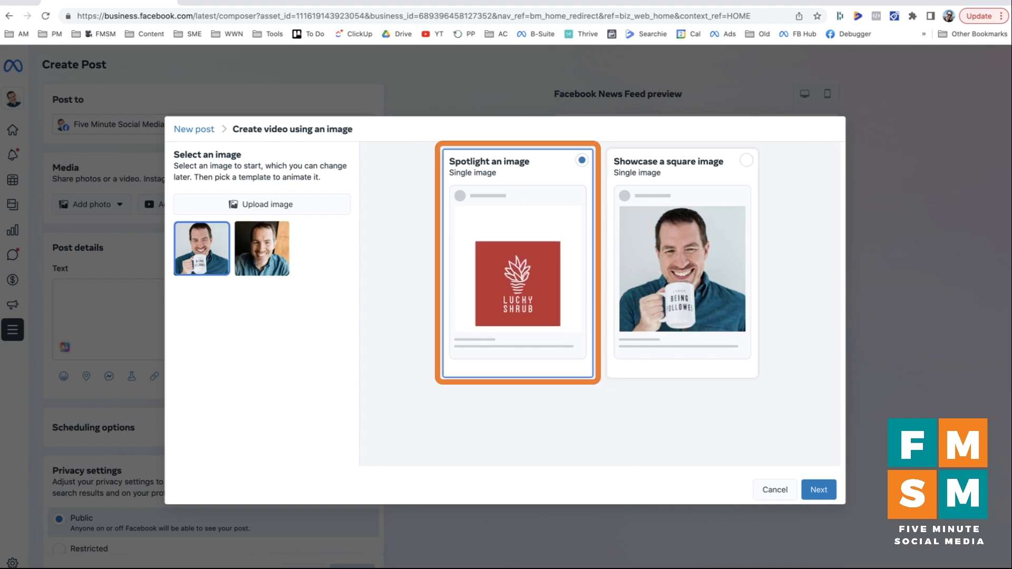
left_click(818, 489)
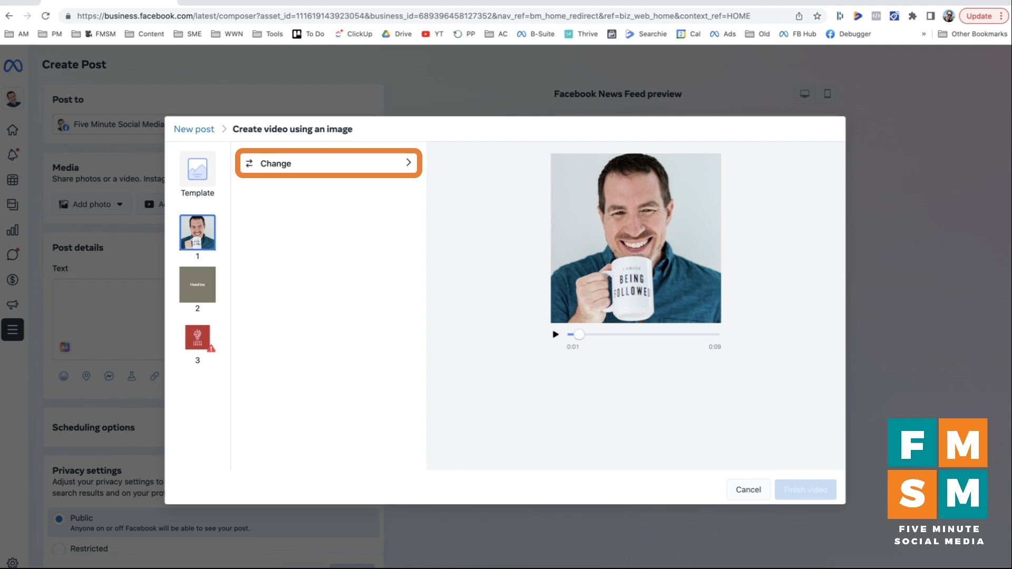
key("space")
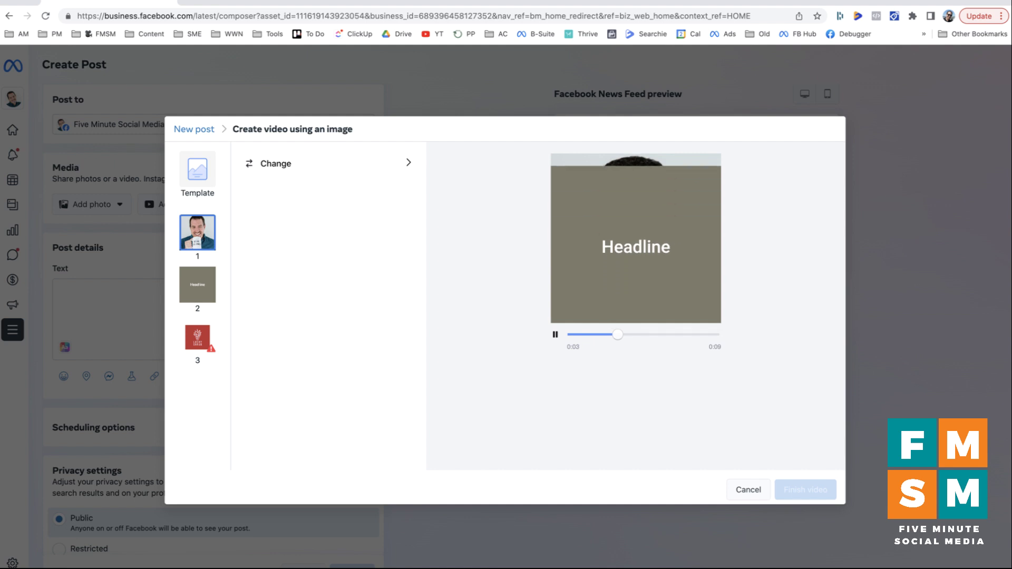
- Set the background color of the video's second scene to #008e97
left_click(197, 285)
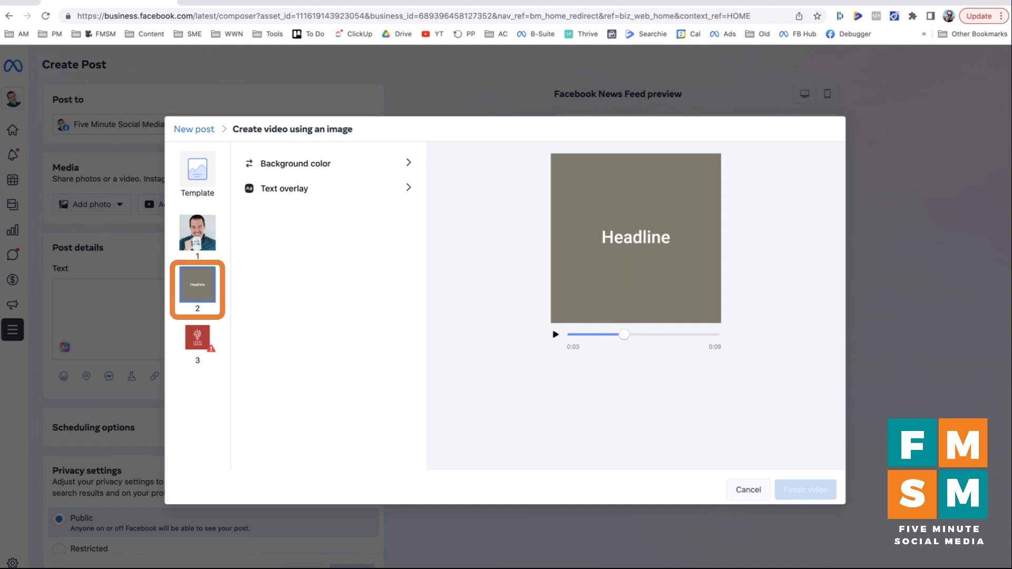
left_click(328, 164)
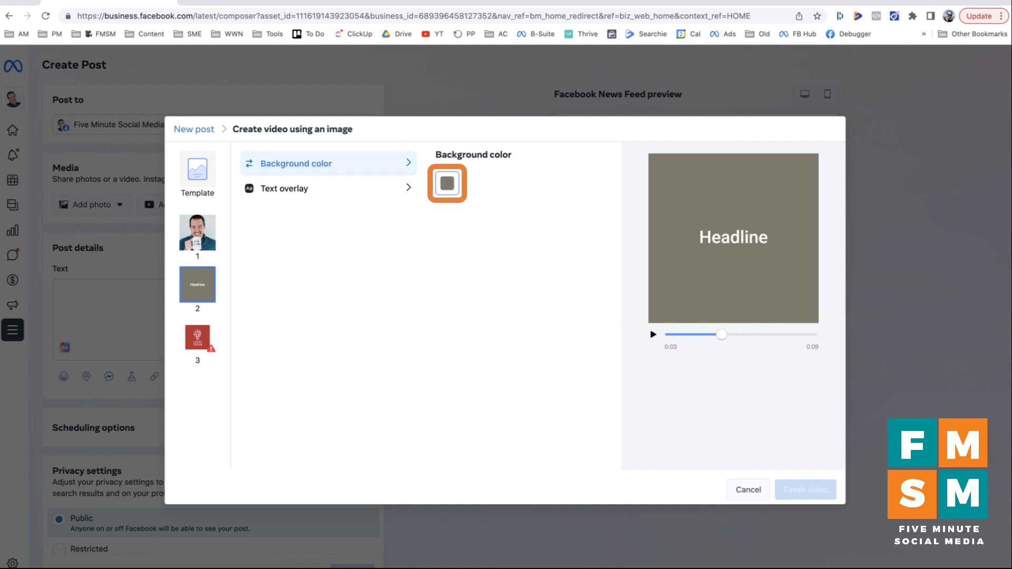
left_click(446, 183)
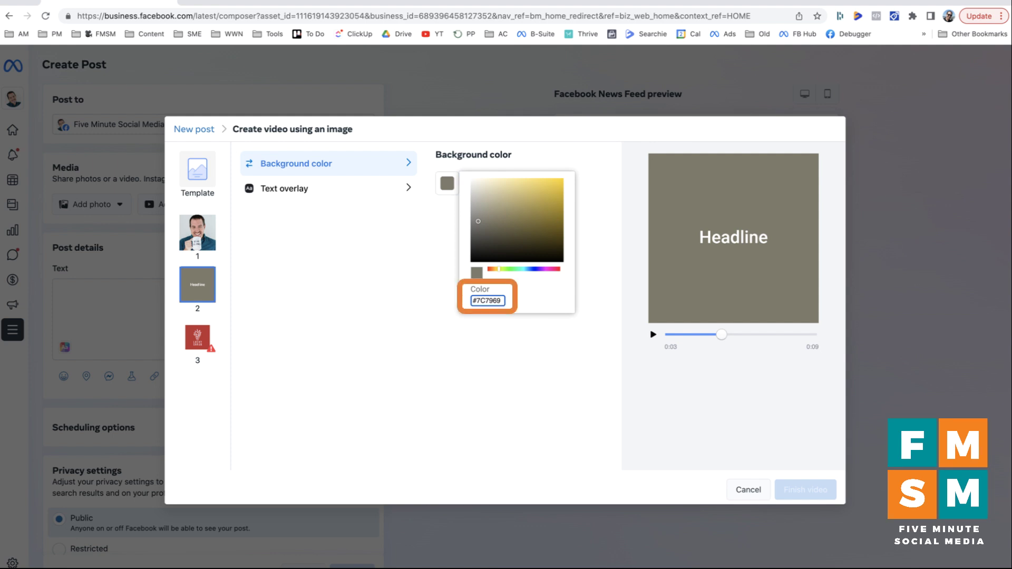
left_click_drag(498, 269, 553, 269)
triple_click(487, 300)
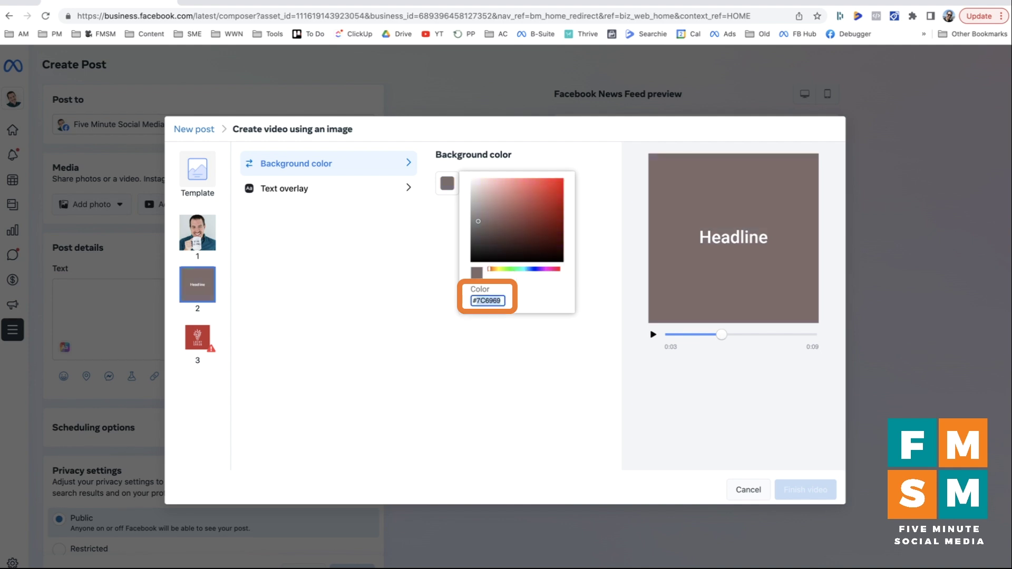
type("#008e97")
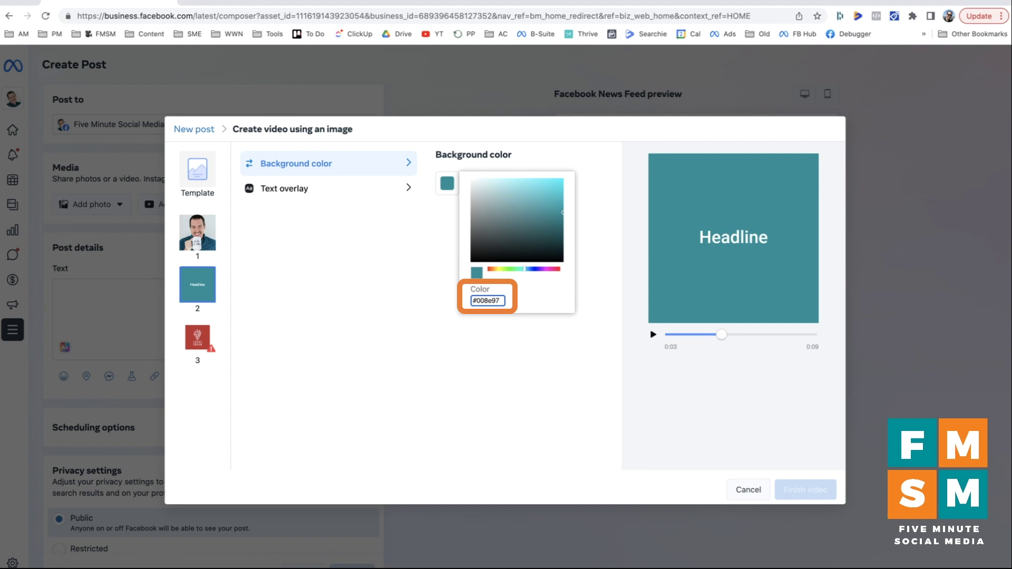
key("Return")
- Set the second scene's text overlay to "Hope you're enjoying this!" and review the available fonts, keeping Roboto Medium
left_click(328, 188)
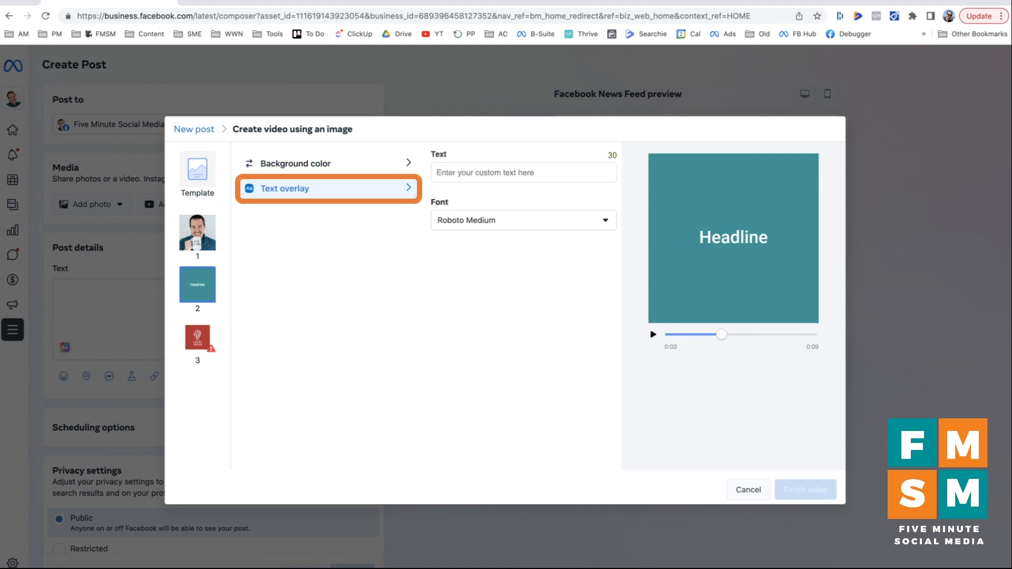
left_click(523, 172)
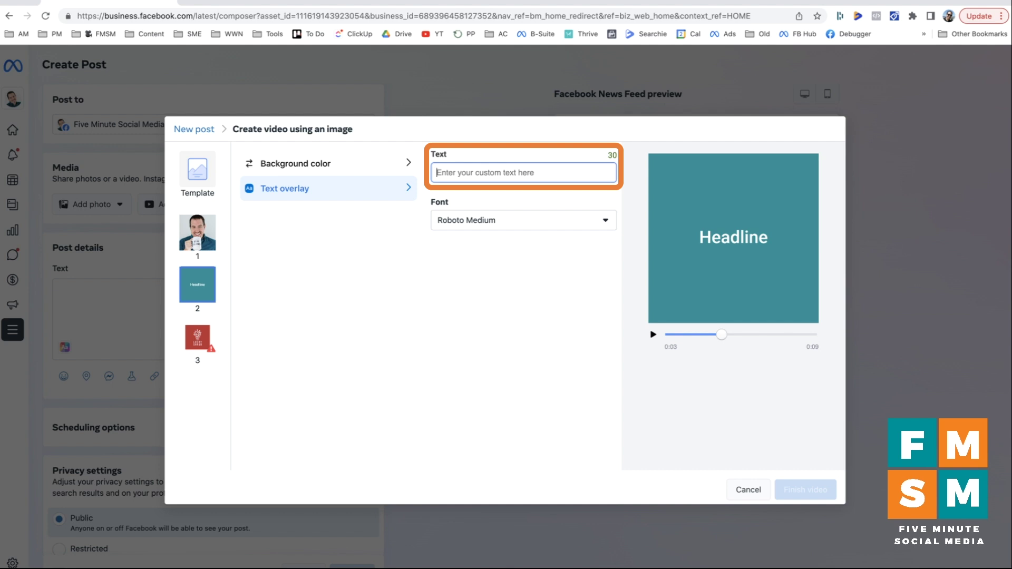
type("Hope you're enjoying this!")
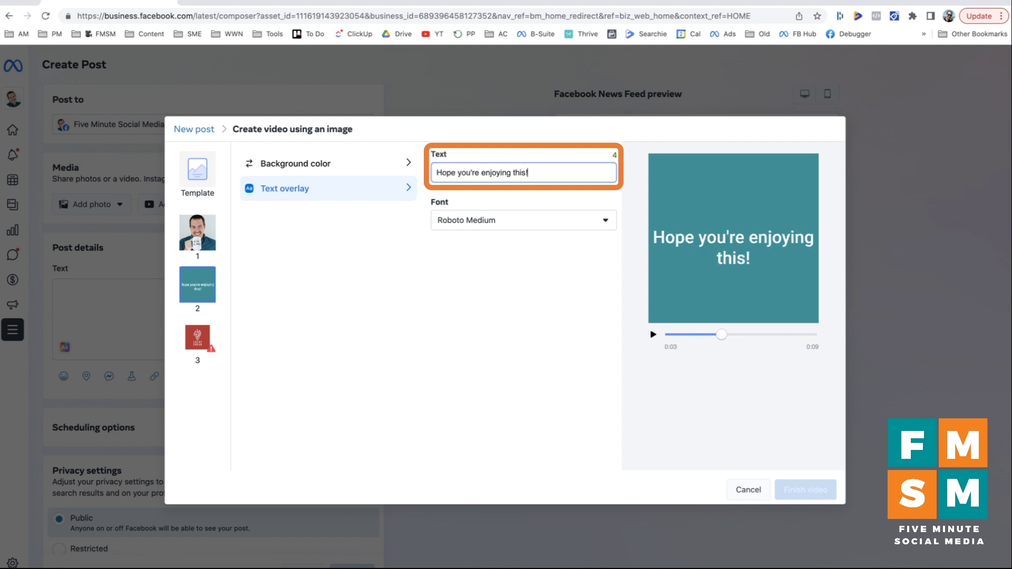
left_click(524, 220)
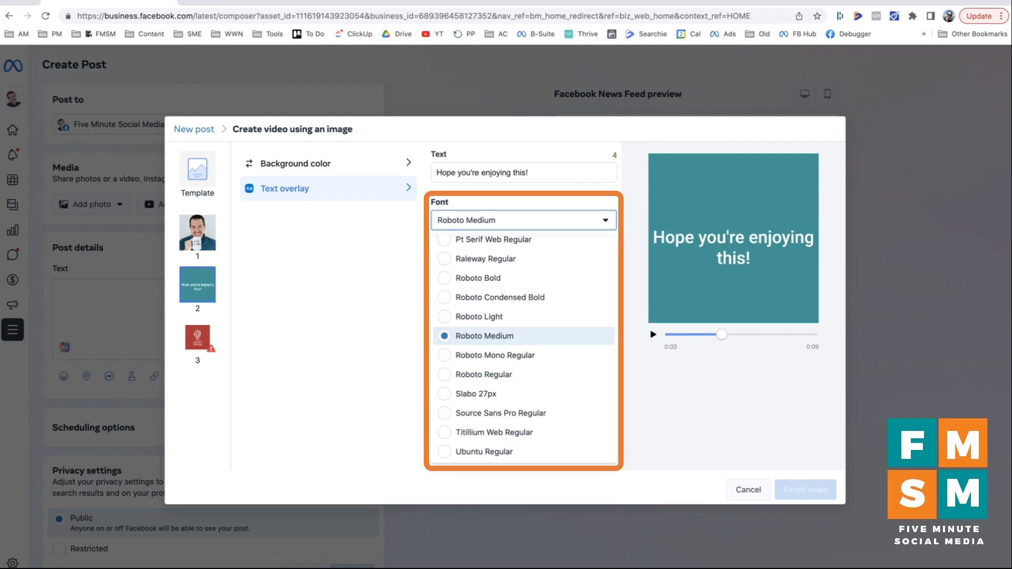
key("Escape")
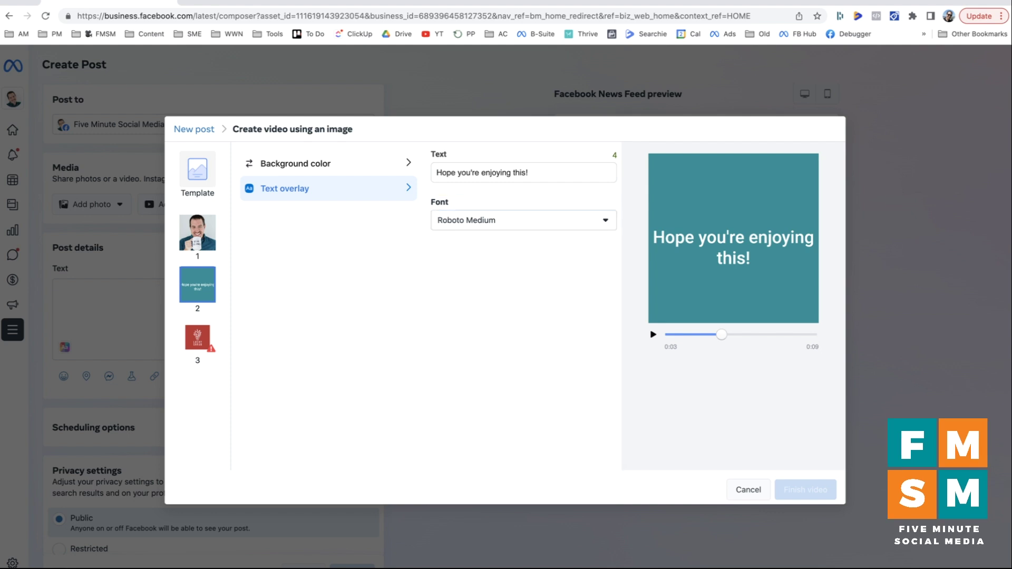
- Replace the placeholder logo in the video's third scene with the FMSM logo and finish the video
left_click(198, 337)
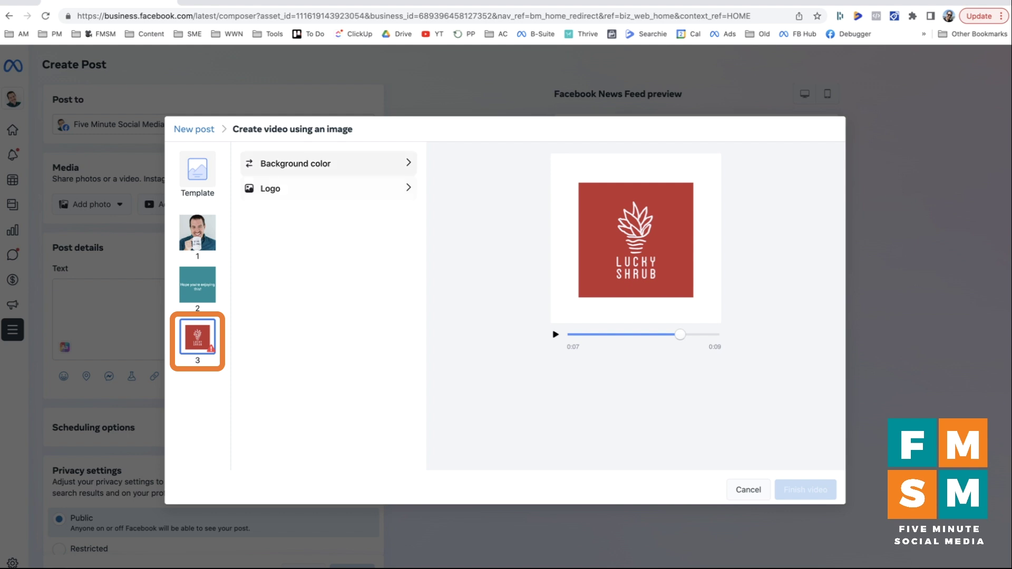
left_click(328, 188)
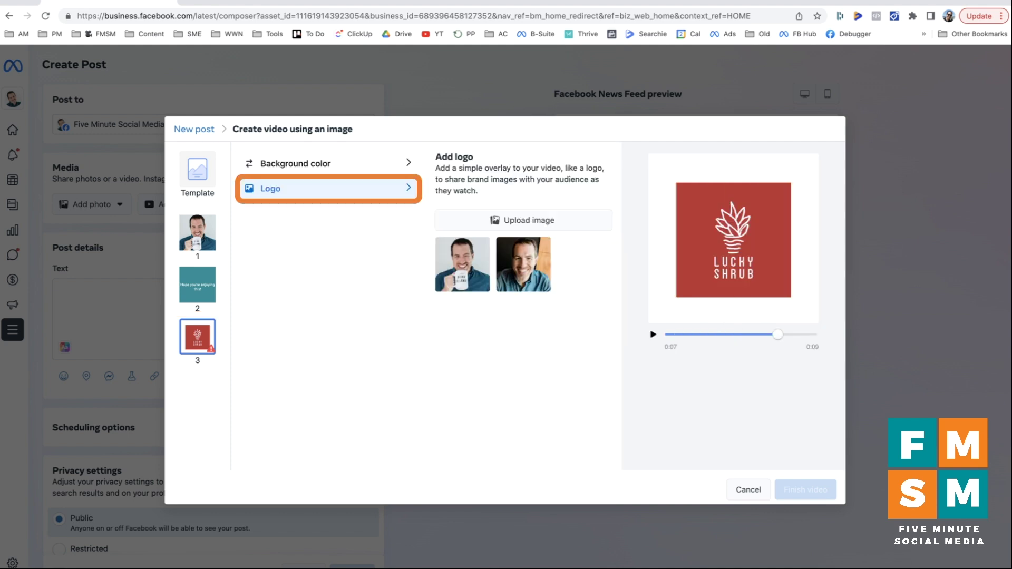
left_click(582, 264)
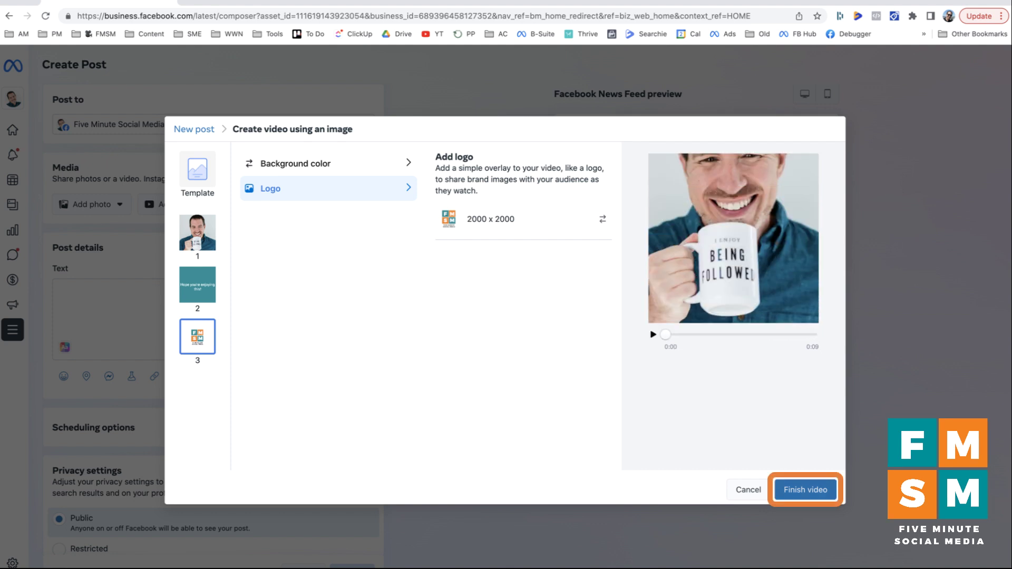
key("Return")
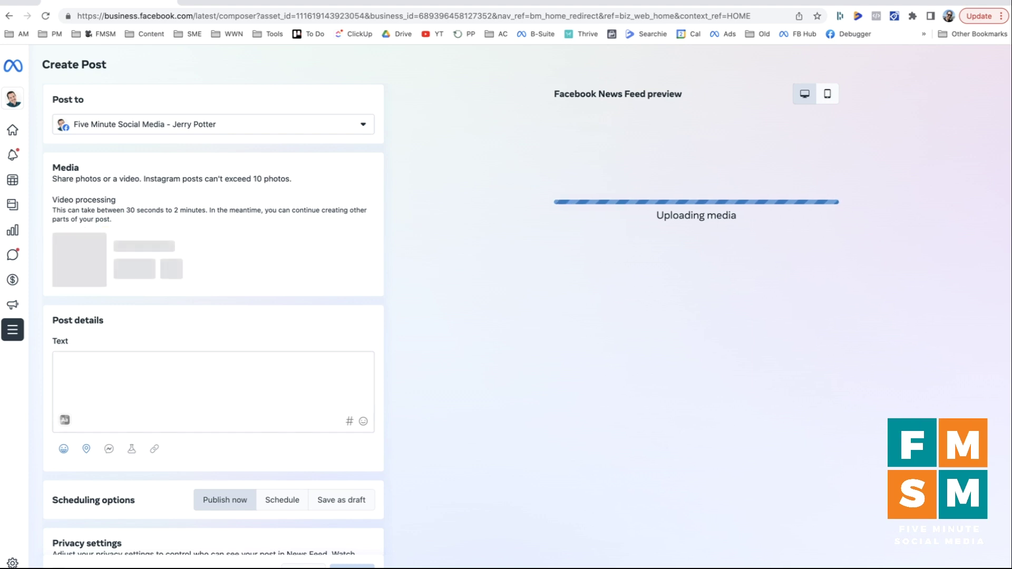
- Examine the post's text field, its background option and the feeling or activity option under the post details
left_click(59, 363)
scroll(214, 325, "down", 2)
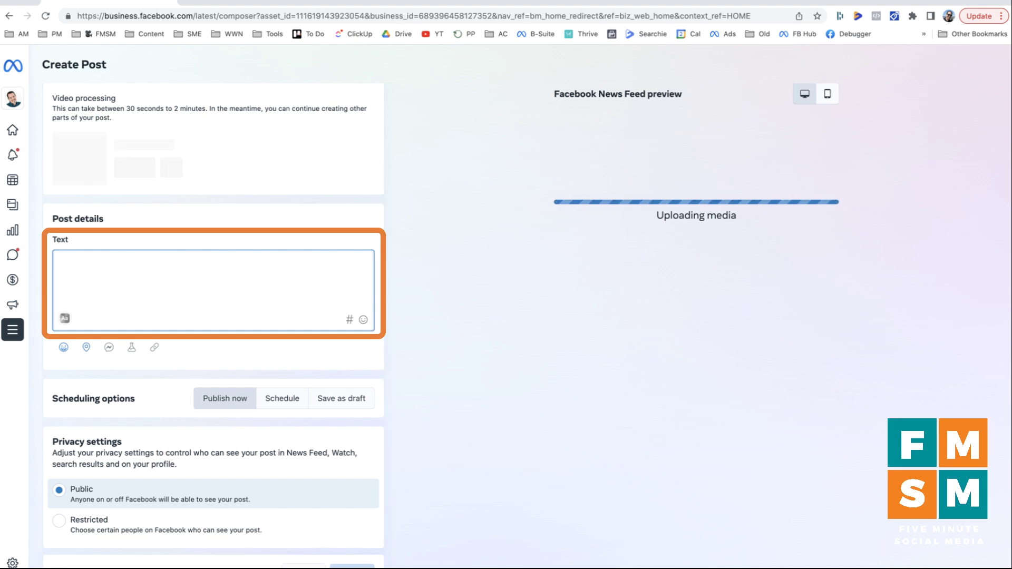
mouse_move(65, 318)
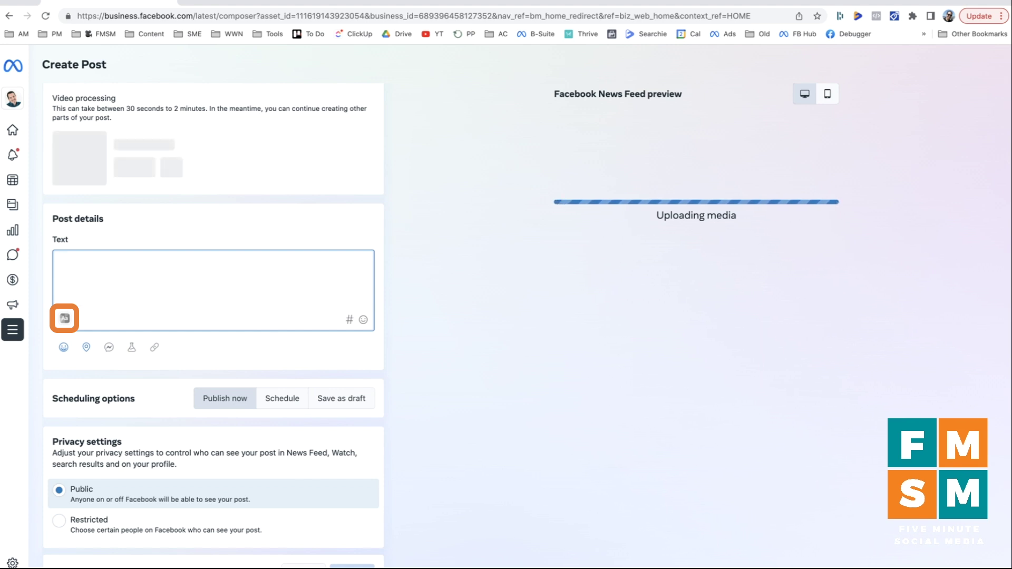
scroll(213, 317, "down", 1)
left_click(63, 342)
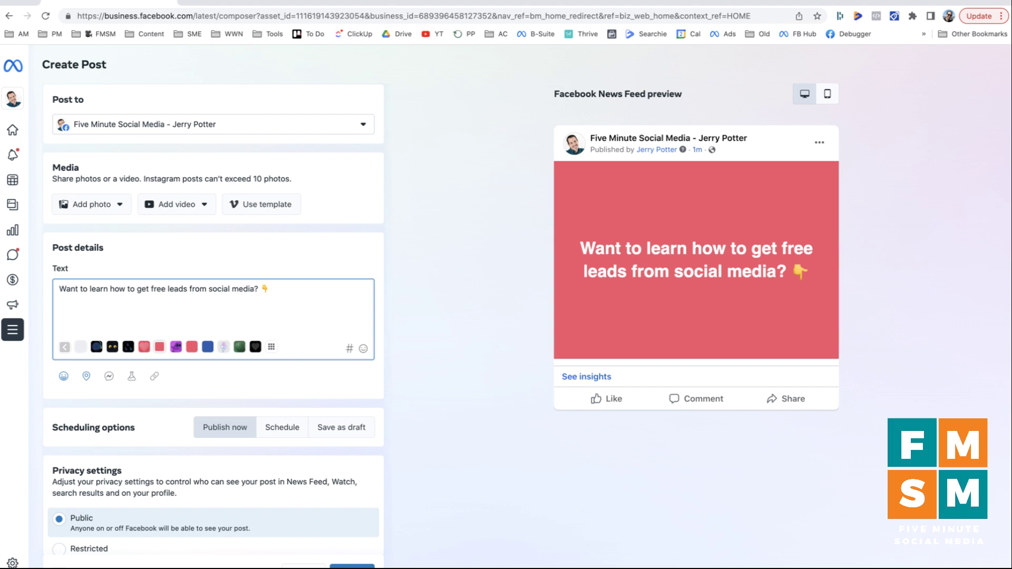
- Review the scheduling date, time and privacy options of the social media leads post, and save it as a draft
scroll(213, 316, "down", 1)
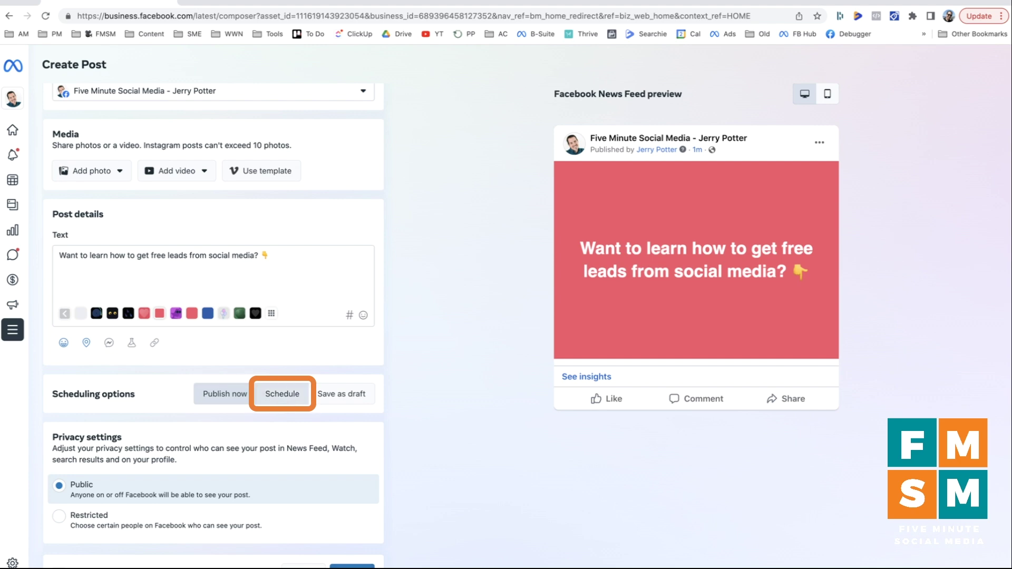
left_click(282, 393)
scroll(214, 316, "down", 2)
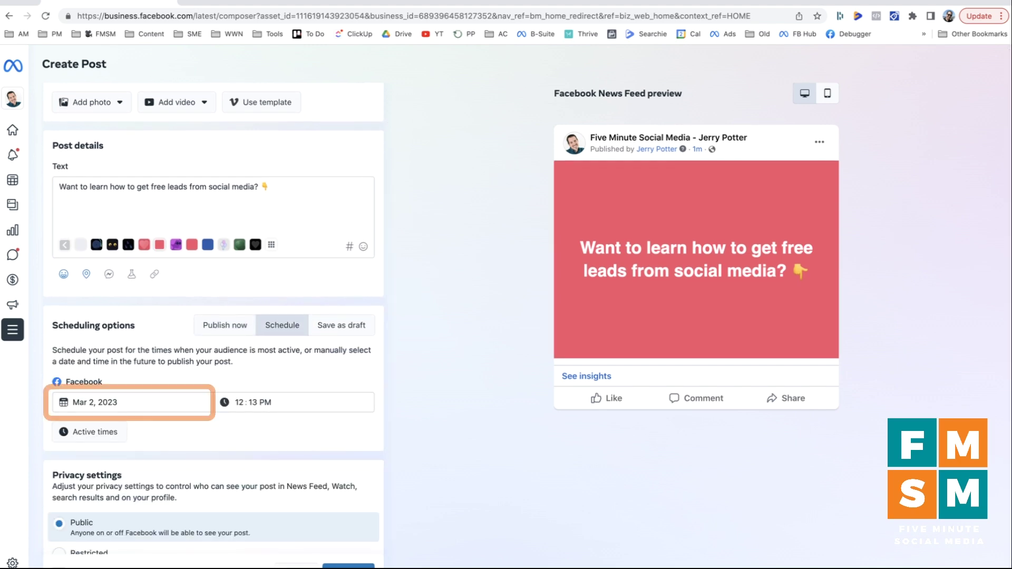
scroll(213, 316, "down", 1)
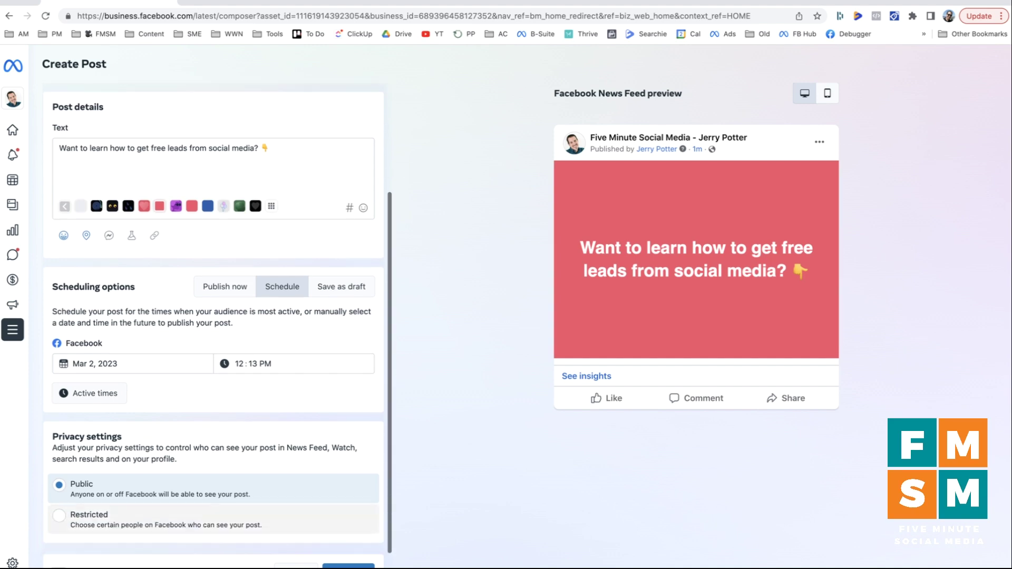
scroll(213, 316, "up", 2)
left_click(330, 358)
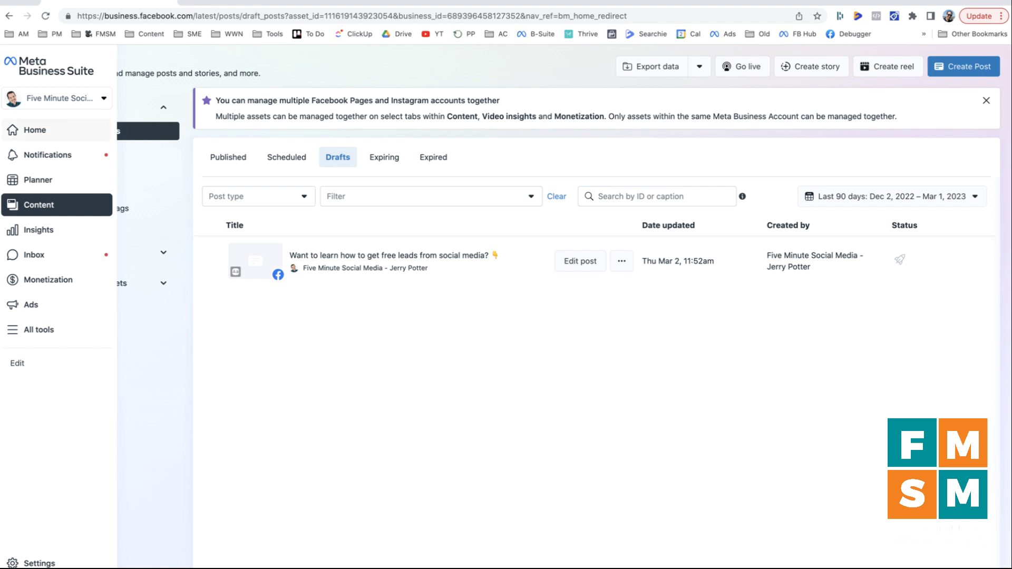
- Find the saved draft in the Home to-do list and among the drafts in the page's content
left_click(35, 129)
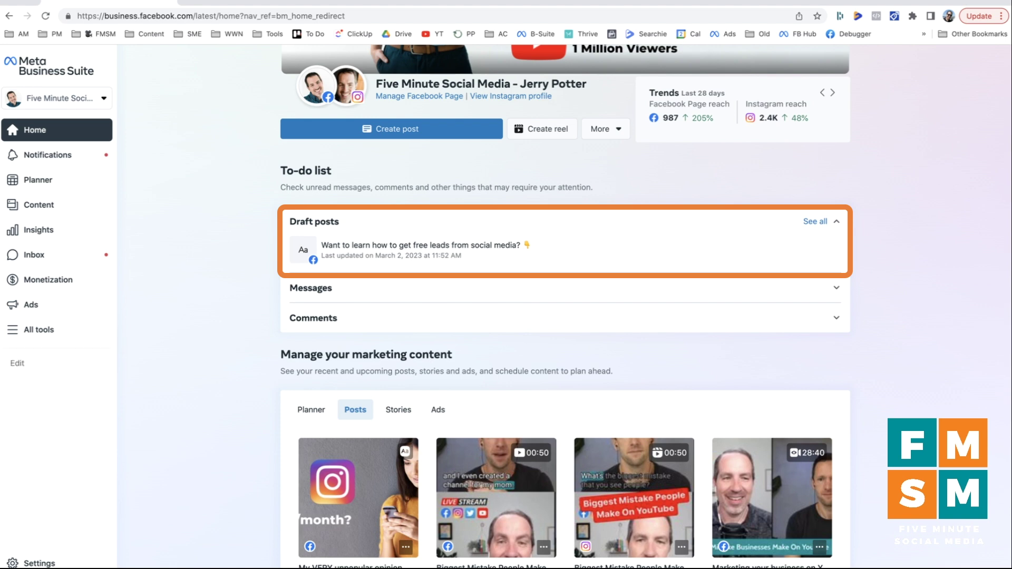
left_click(57, 204)
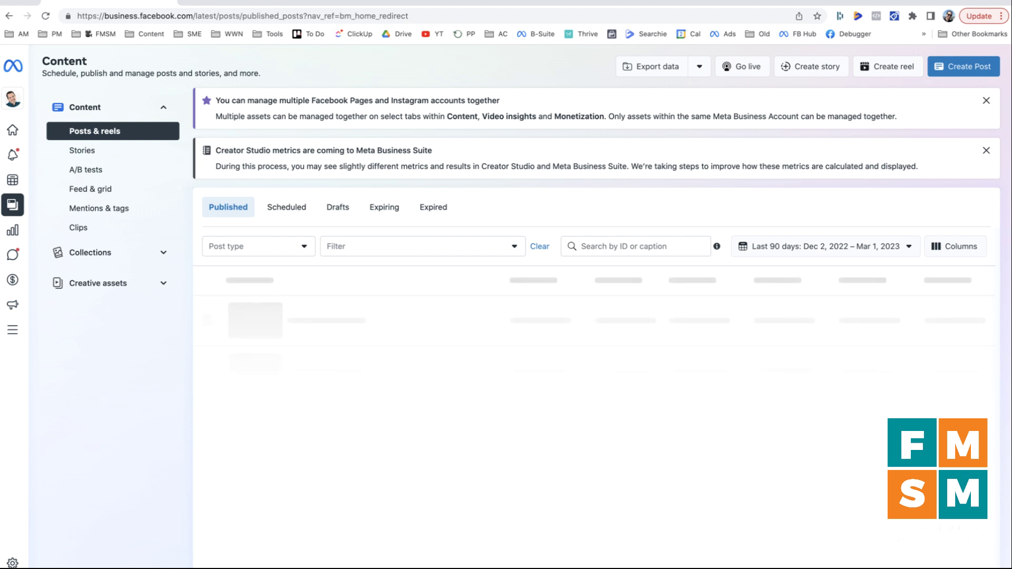
left_click(338, 207)
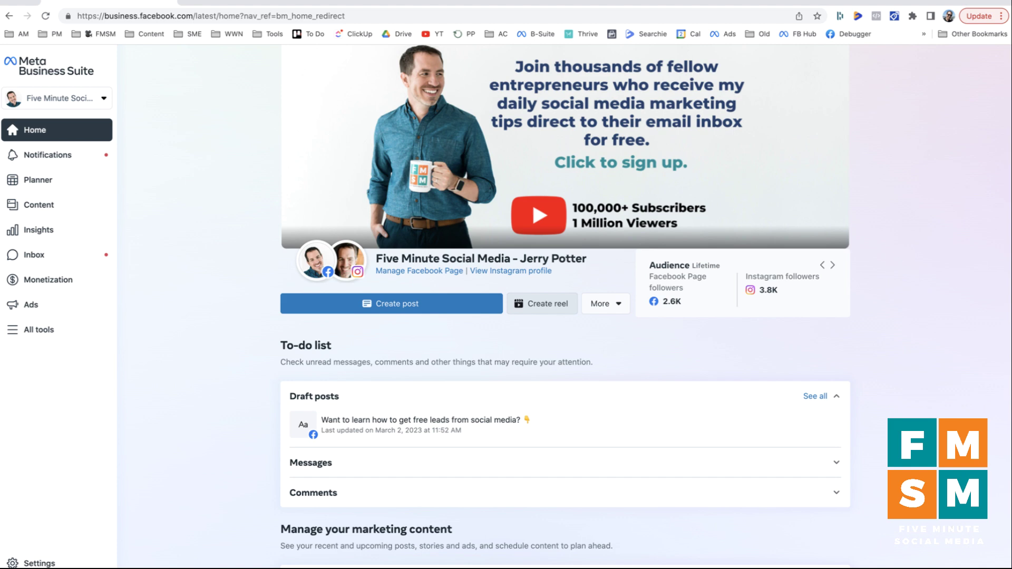
- Create a new reel with the "Will people ..." video and caption it "Watch this to increase sales on social media."
left_click(542, 304)
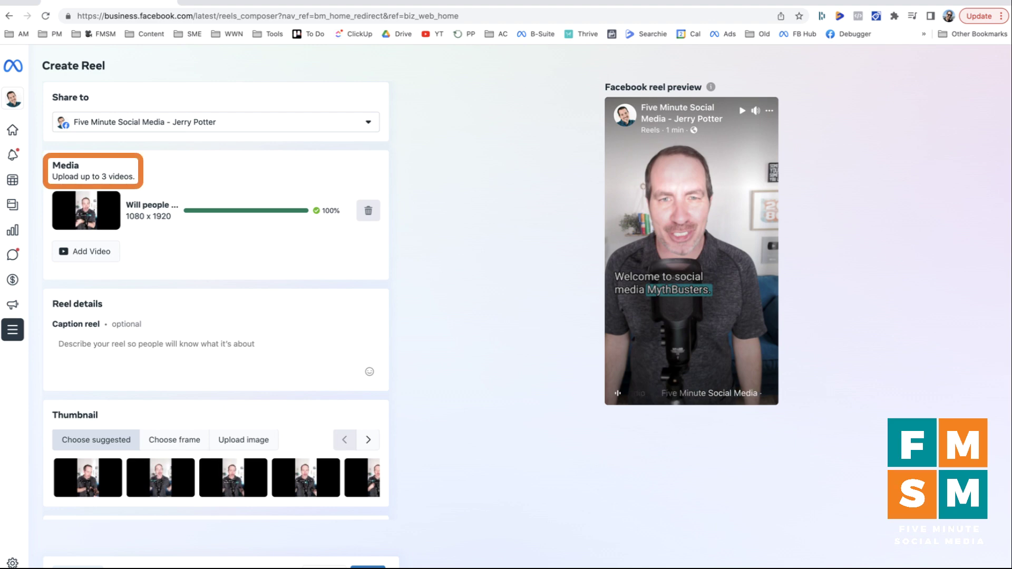
scroll(216, 300, "down", 1)
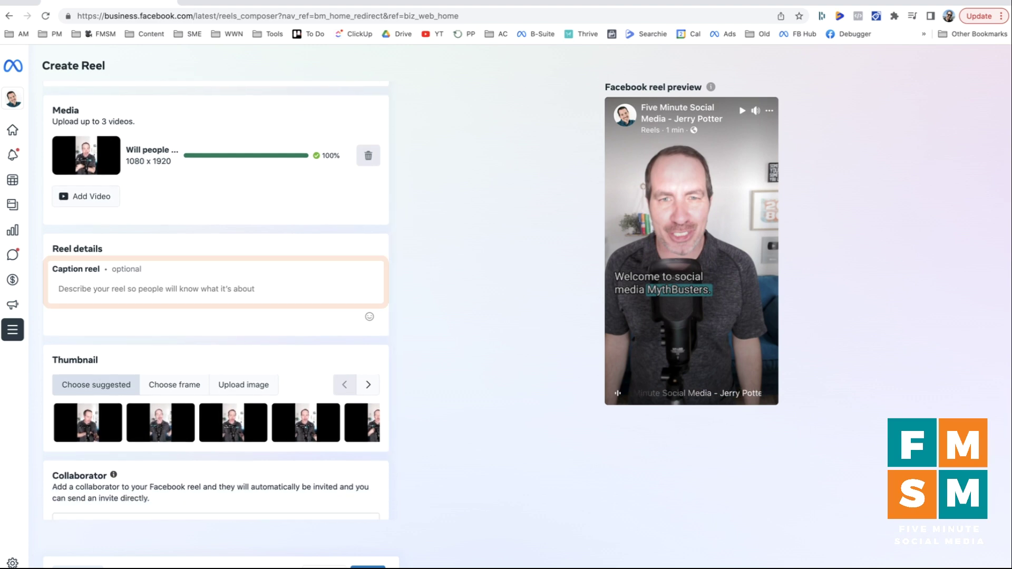
left_click(59, 289)
type("Watch this to increase sales on social media.")
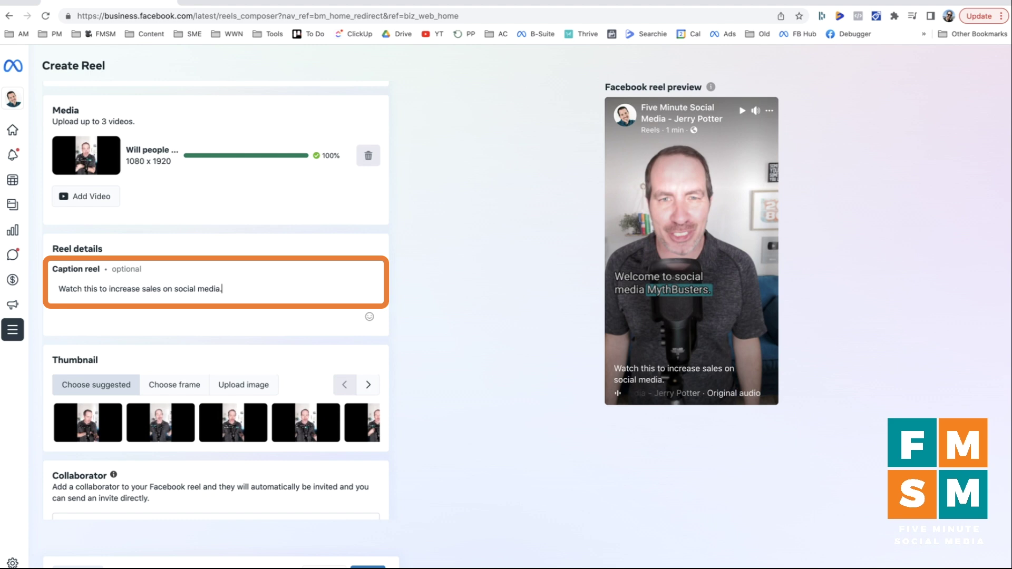
- Choose a frame from the video as the reel's thumbnail and proceed to the editing stage
scroll(220, 301, "down", 1)
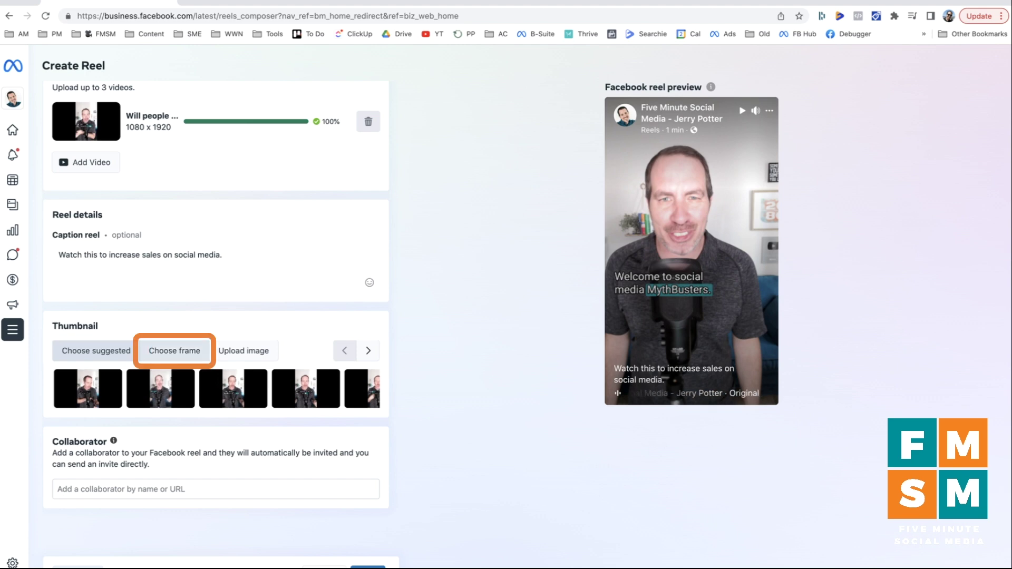
left_click(173, 350)
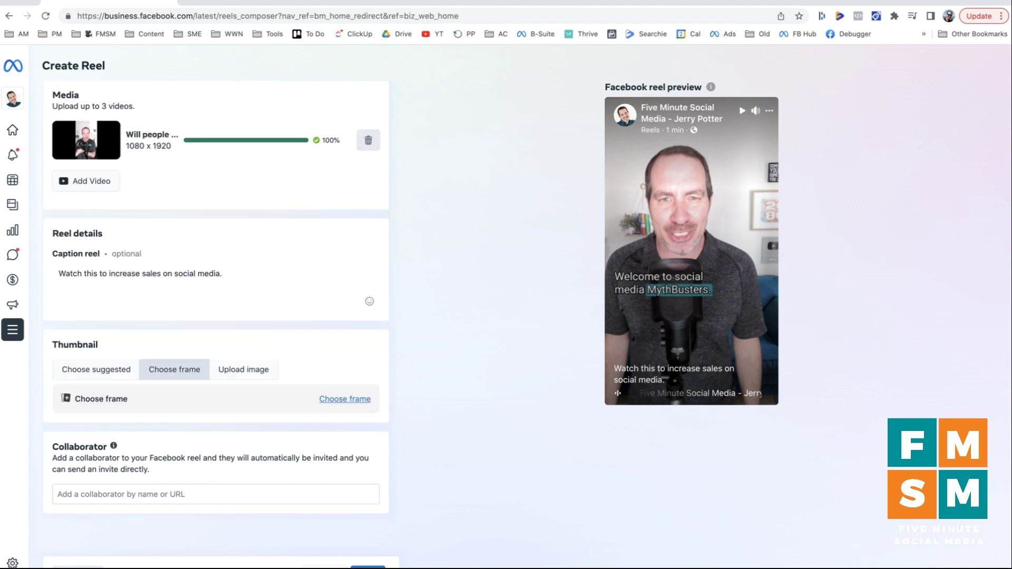
left_click(345, 398)
left_click_drag(278, 389, 306, 389)
left_click_drag(380, 388, 589, 388)
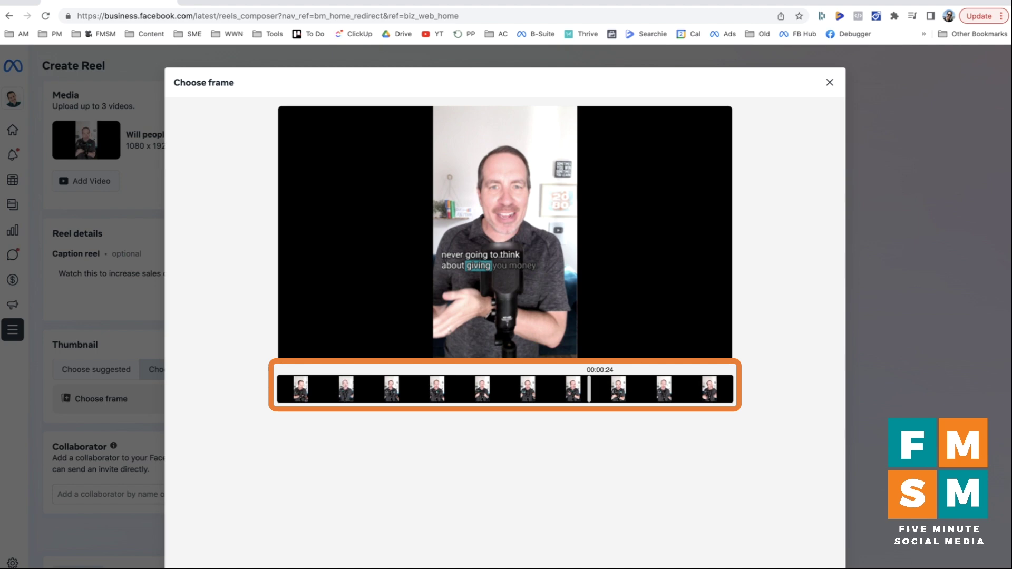
left_click_drag(589, 388, 343, 388)
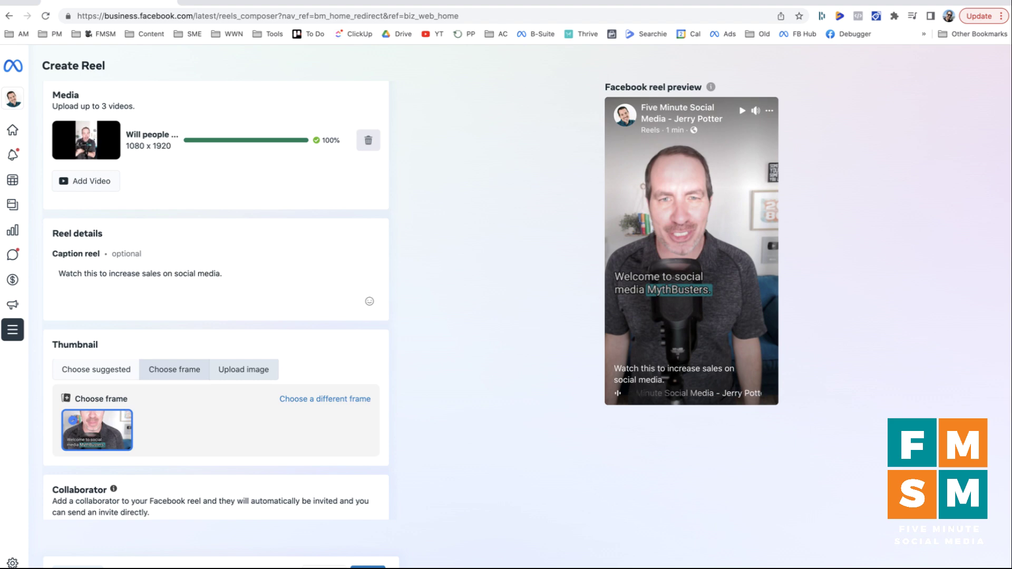
scroll(216, 300, "down", 2)
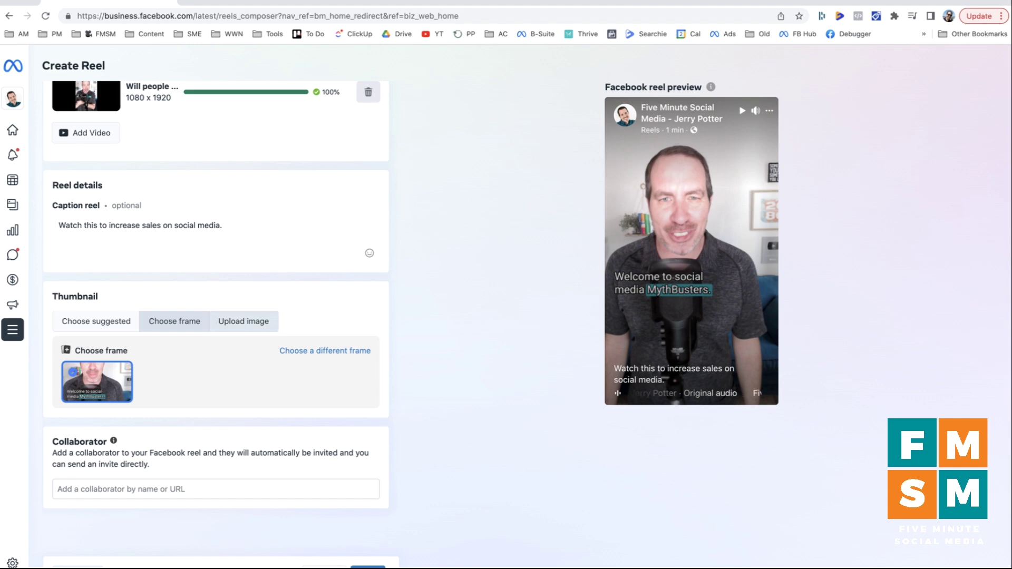
scroll(526, 307, "down", 1)
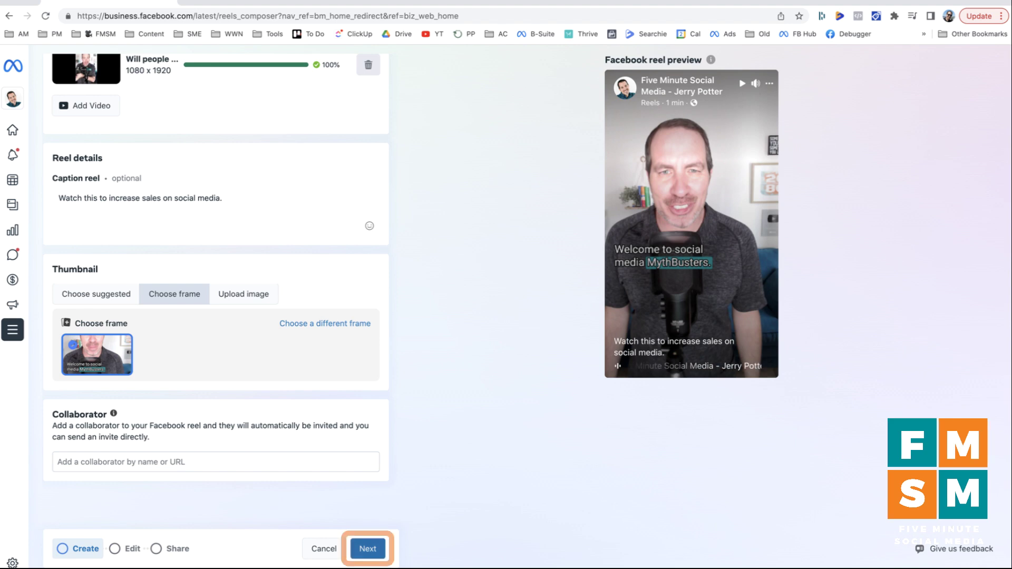
left_click(368, 549)
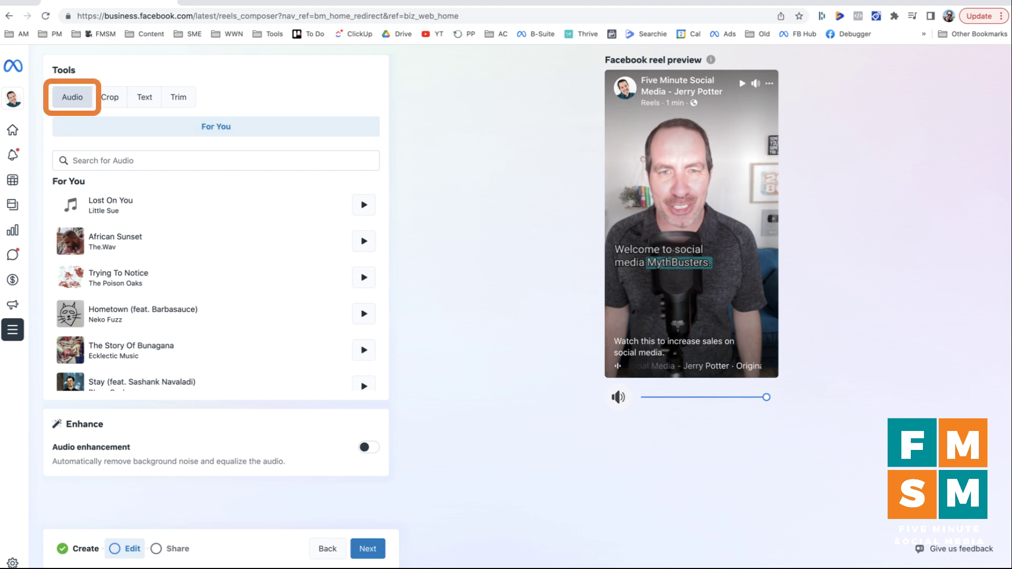
- Add the text overlay "Watch this video!" to the reel
left_click(109, 97)
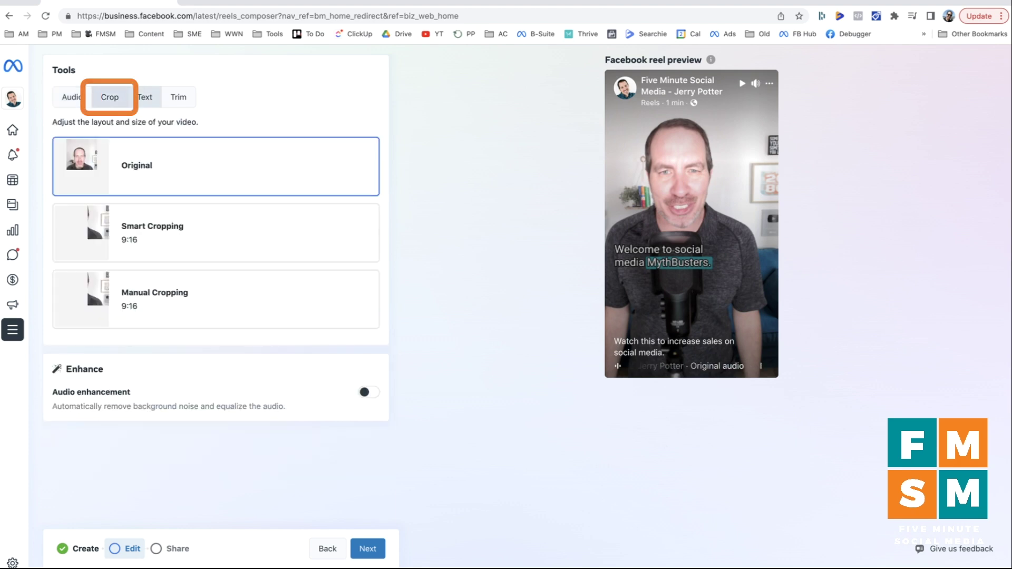
left_click(144, 96)
left_click(59, 142)
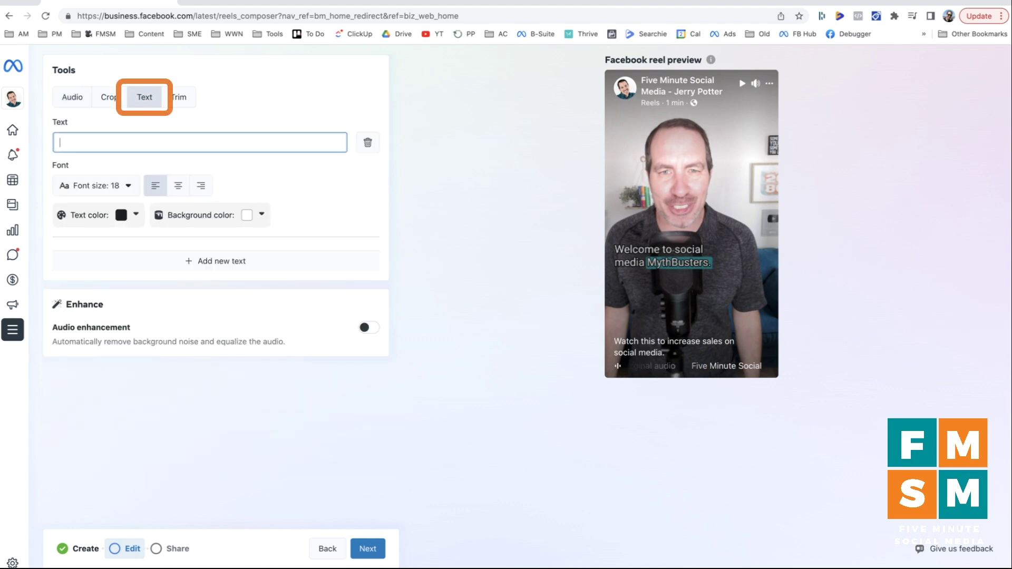
type("Watc")
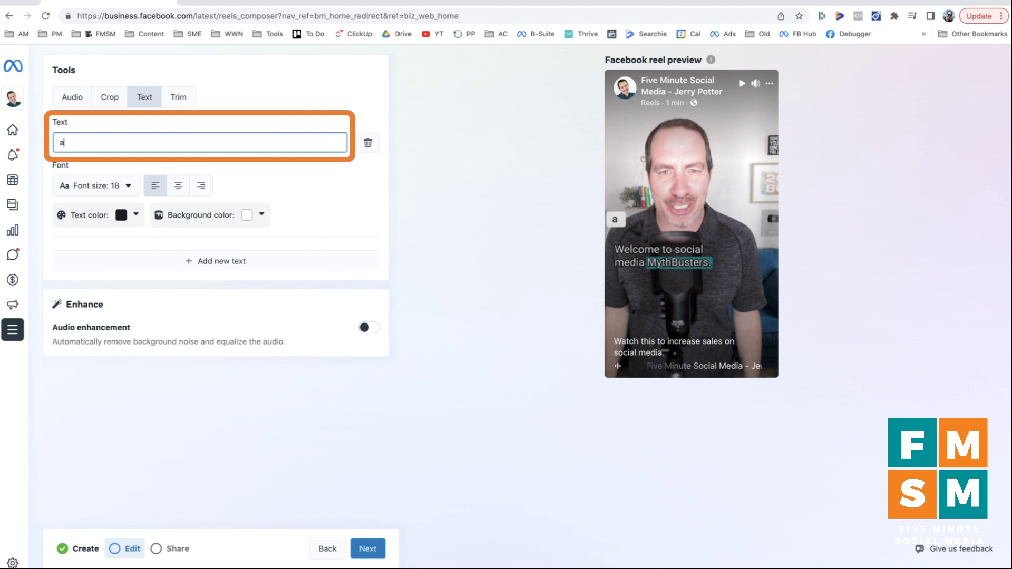
type("h this video!")
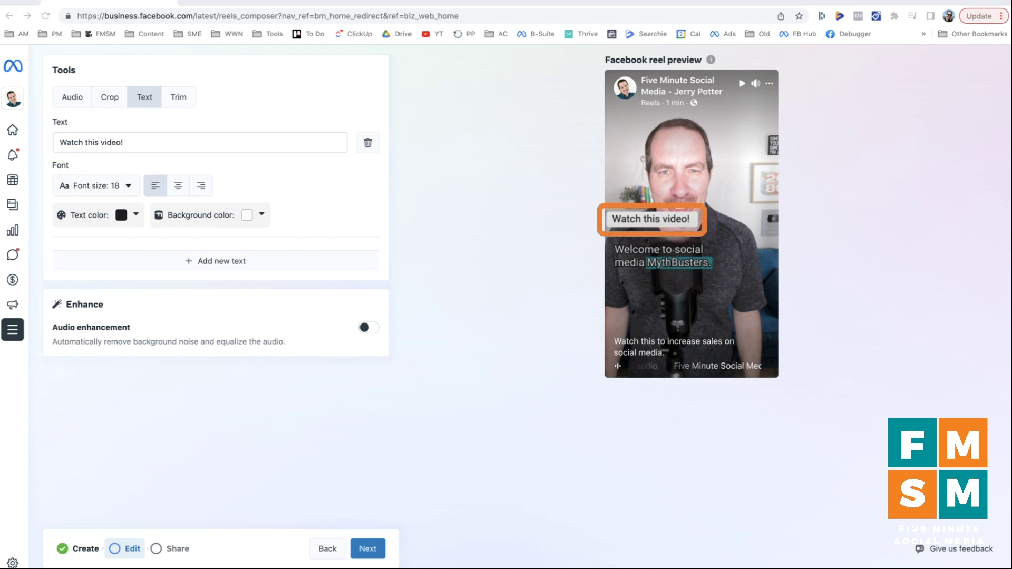
- Give the text overlay a red background and move it up to just below the page name in the reel preview
left_click(262, 215)
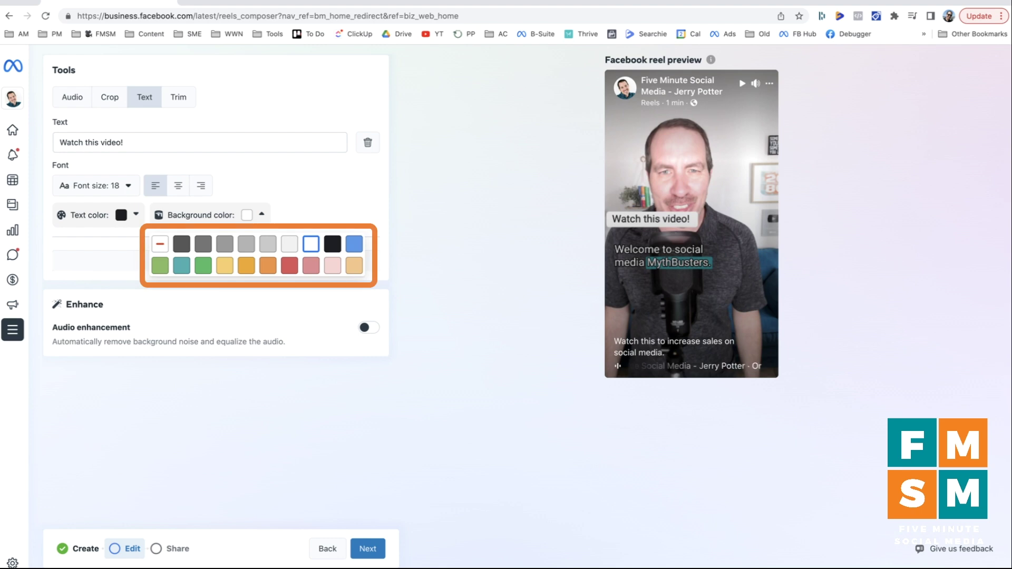
left_click(289, 265)
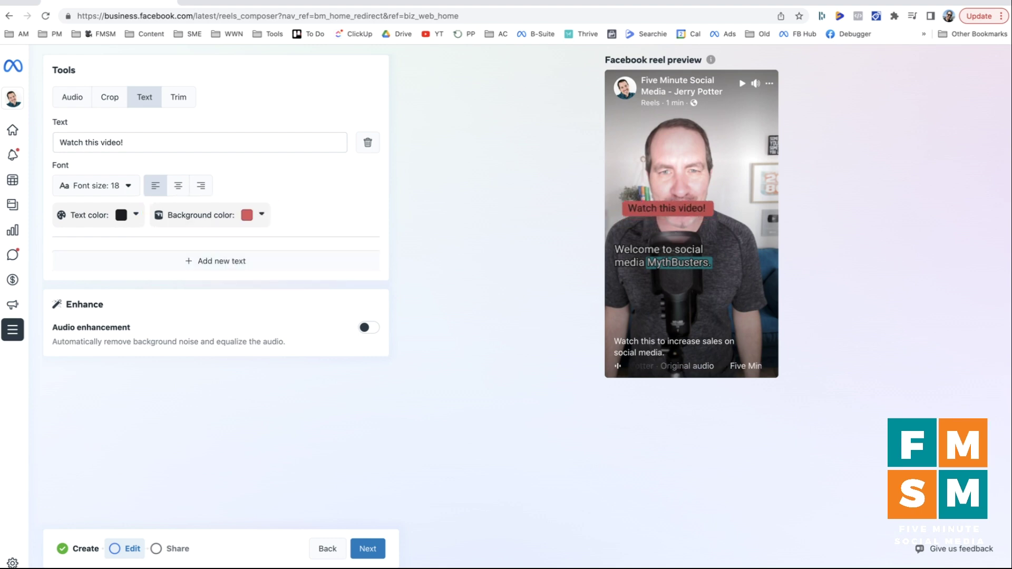
left_click_drag(671, 215, 661, 118)
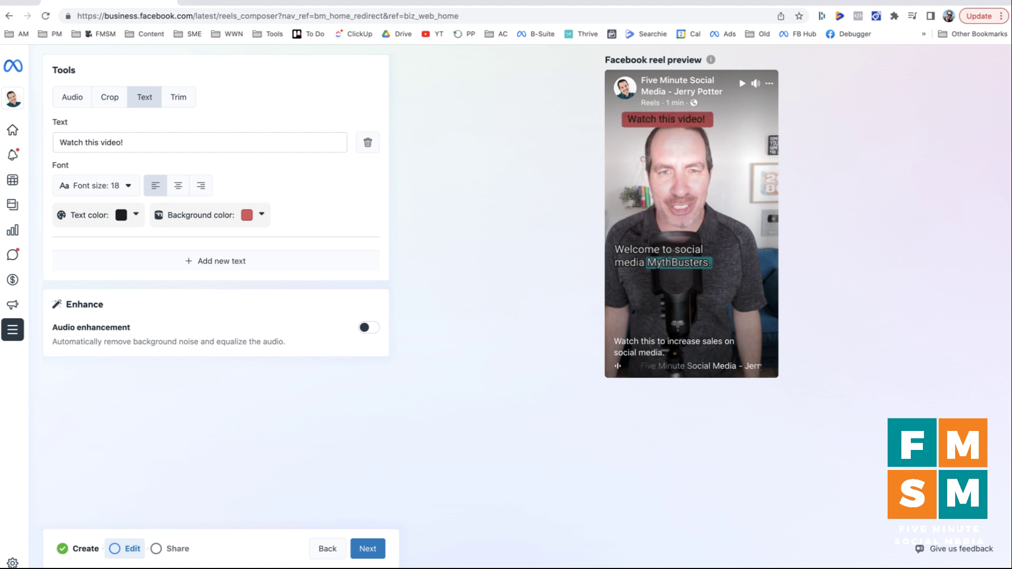
- Set the overlay's font size to 48 and reposition the enlarged text under the page name, clear of the preview's edge
left_click(96, 185)
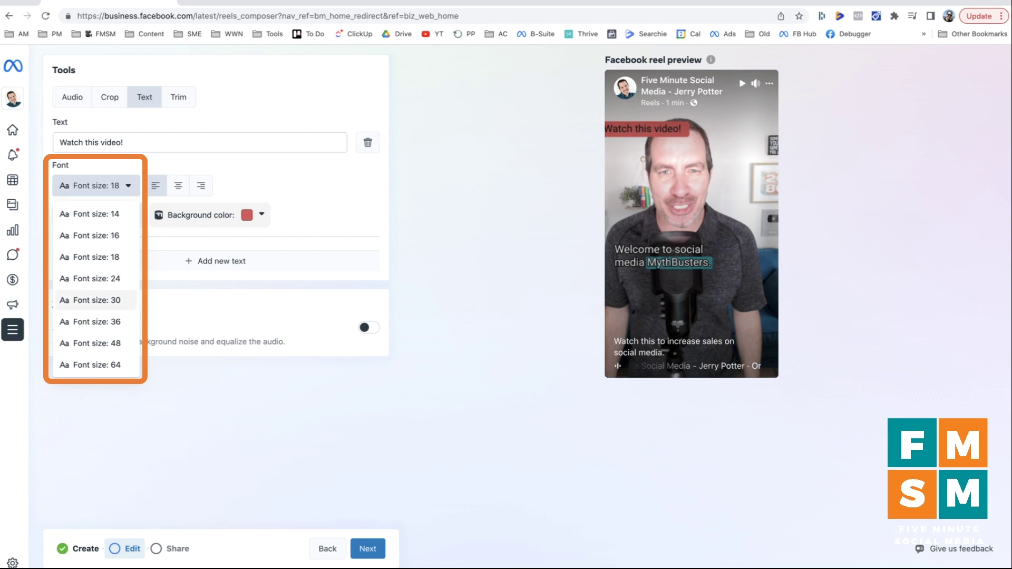
left_click(97, 343)
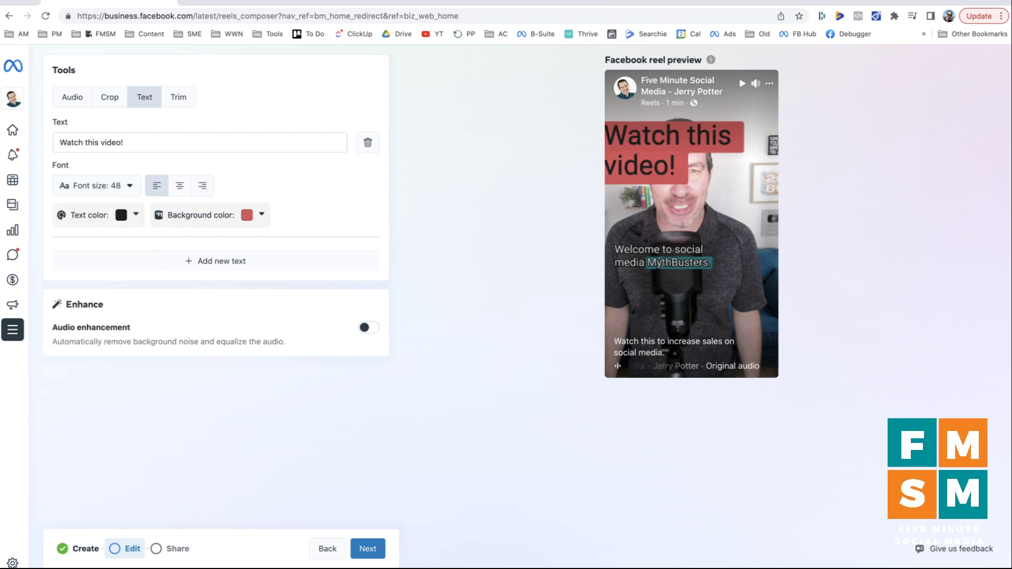
left_click_drag(672, 152, 690, 143)
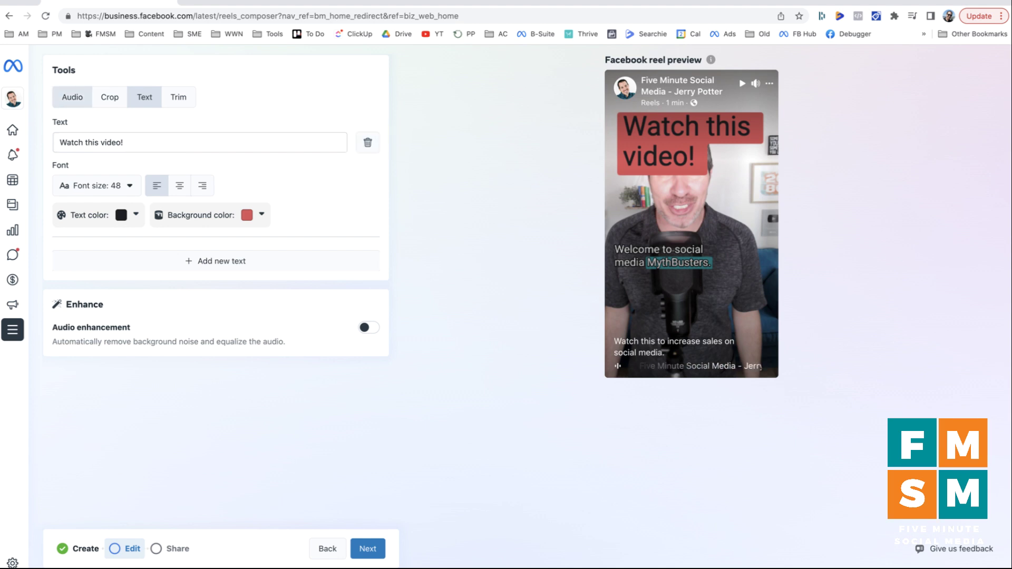
- Review the suggested audio tracks, the cropping options and the trim timeline for the reel
left_click(71, 97)
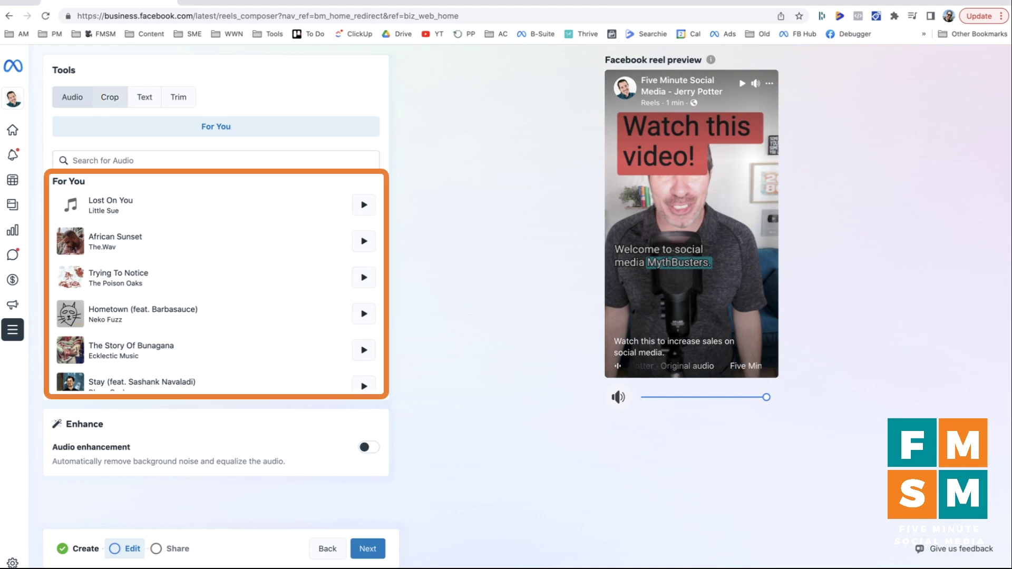
left_click(109, 97)
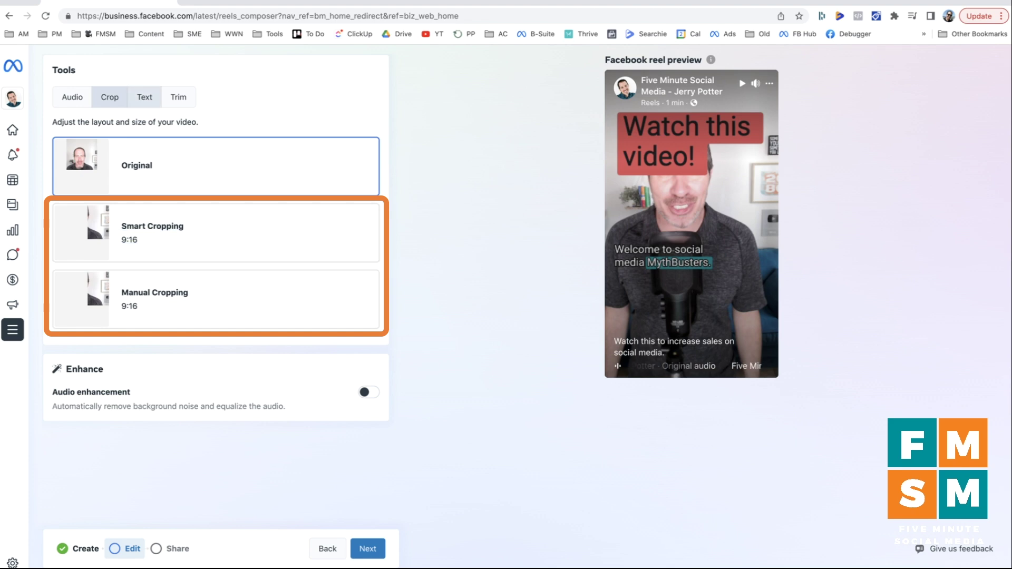
left_click(144, 97)
left_click(178, 97)
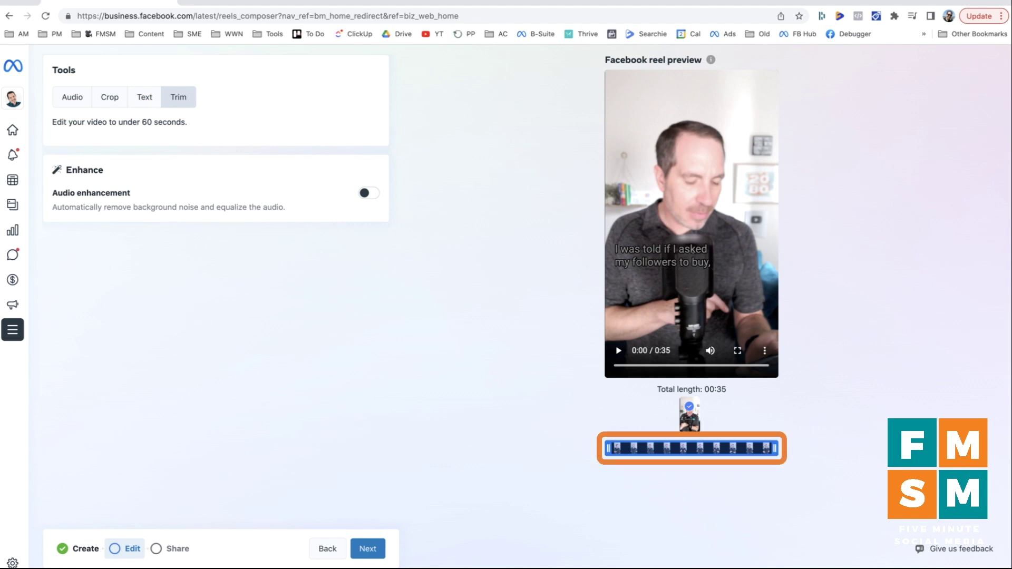
mouse_move(608, 448)
left_mouse_down()
mouse_move(743, 447)
mouse_move(608, 448)
left_mouse_up()
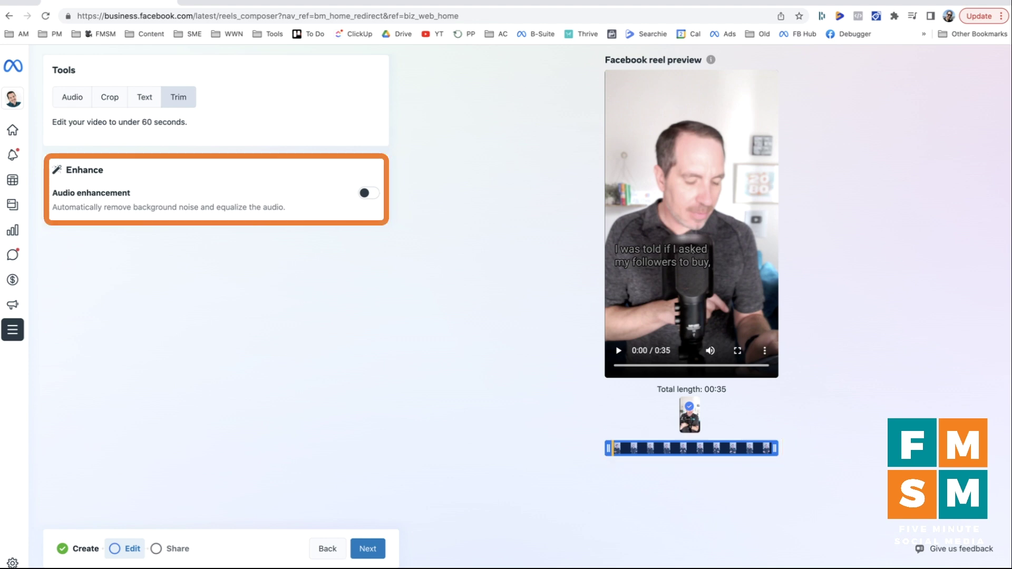
- Turn on audio enhancement to try its strength slider, and turn it off again
left_click(368, 193)
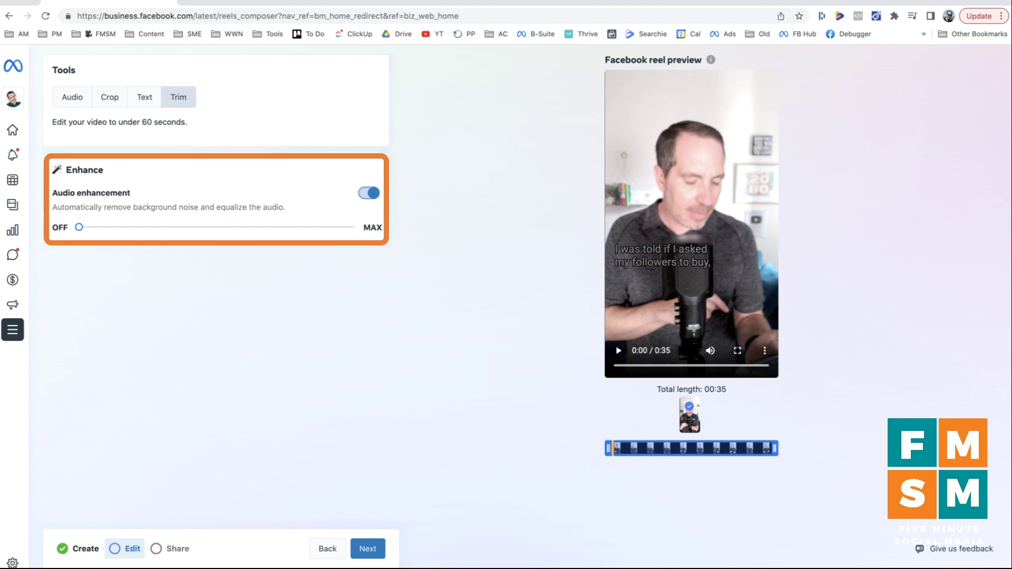
mouse_move(79, 227)
left_mouse_down()
mouse_move(350, 227)
mouse_move(79, 227)
left_mouse_up()
mouse_move(16, 227)
left_click(368, 193)
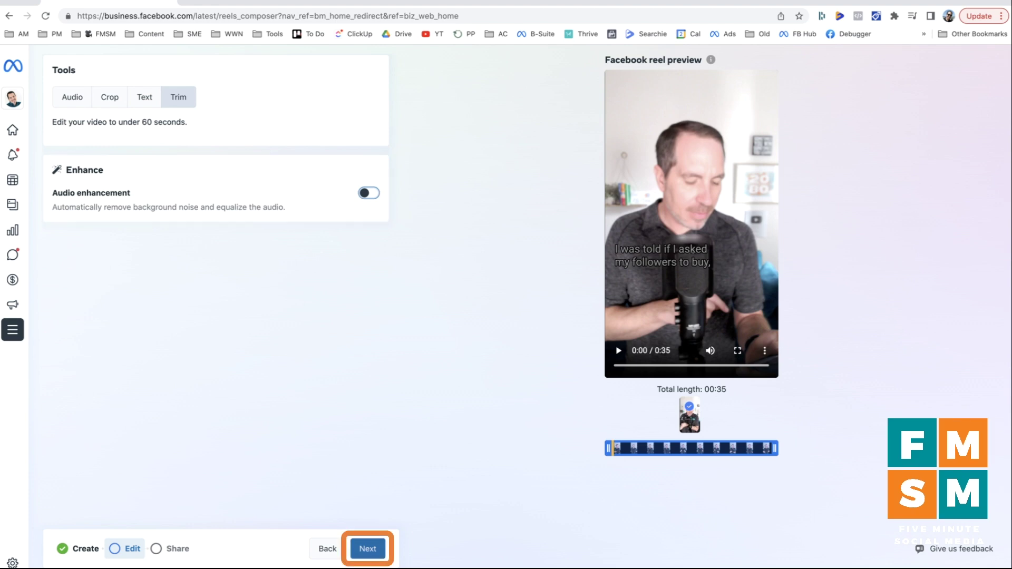
- Proceed to the sharing stage, review the scheduling and remixing options, and choose to save the reel as a draft with remixing allowed
left_click(367, 548)
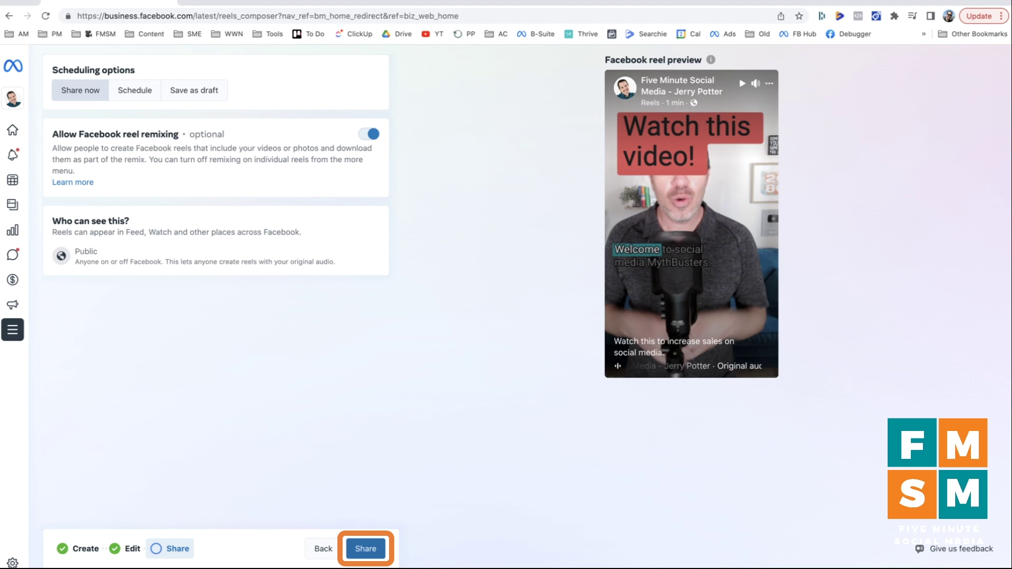
left_click(134, 90)
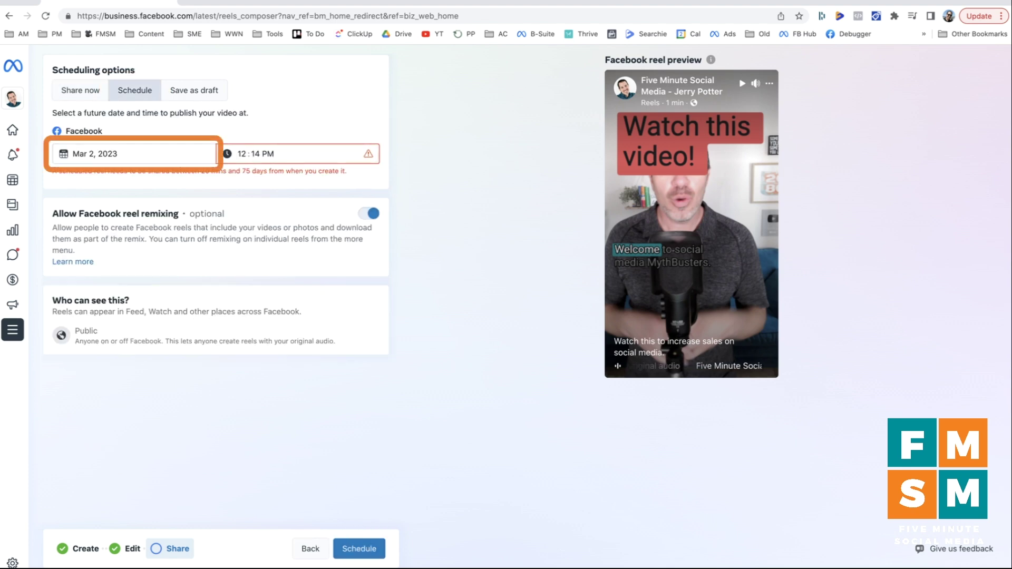
left_click(194, 90)
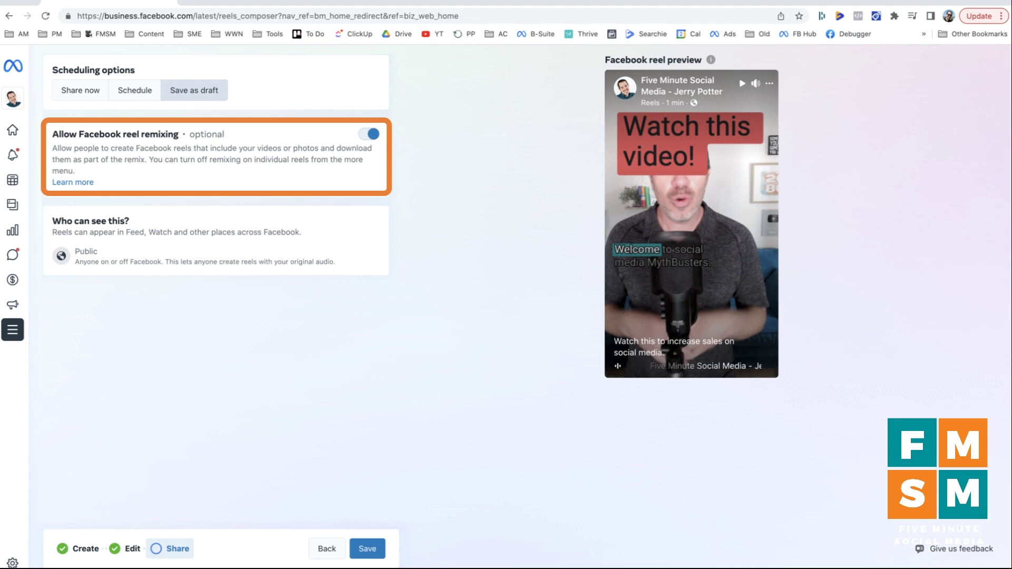
left_click(369, 134)
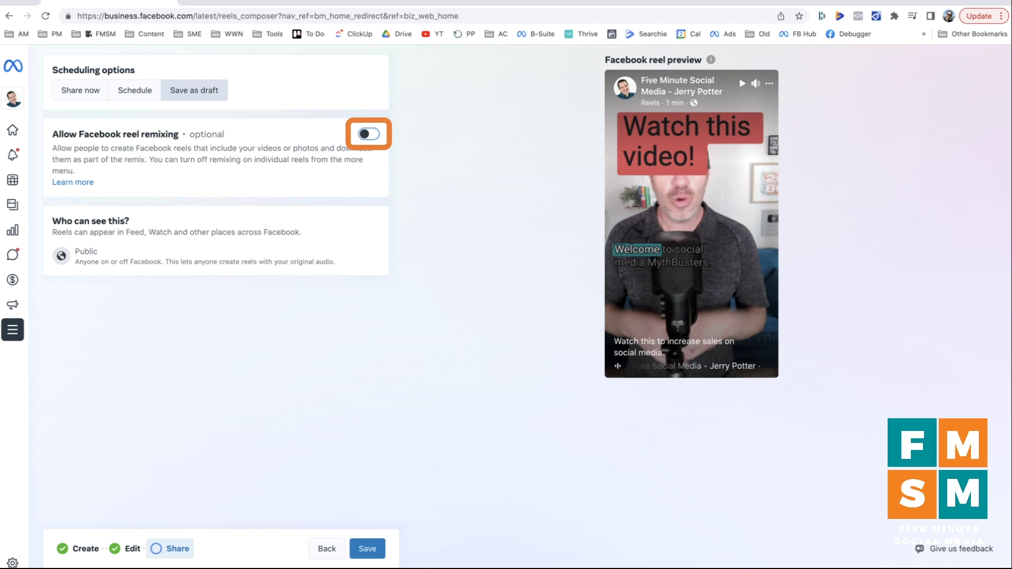
left_click(368, 134)
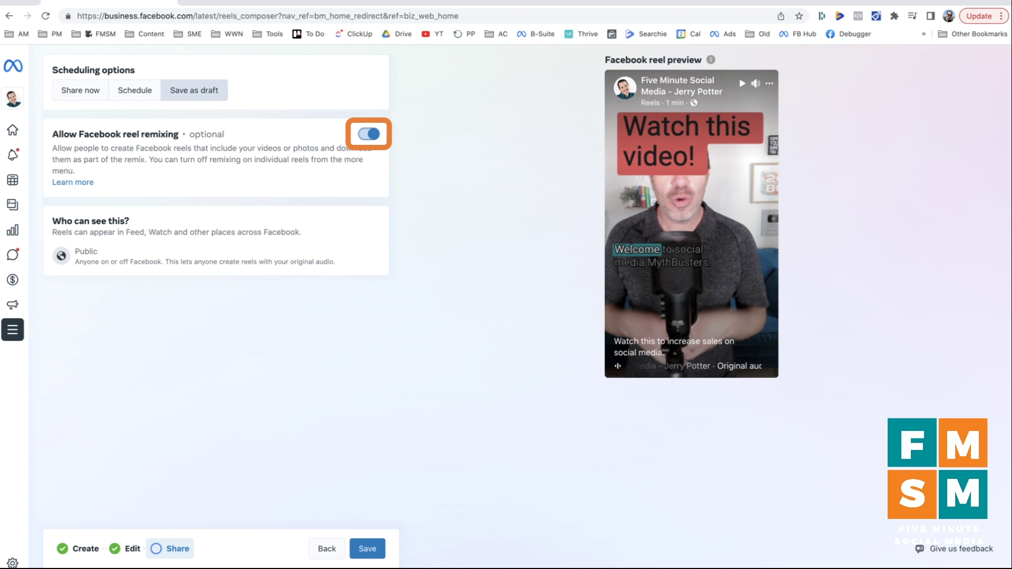
left_click(80, 90)
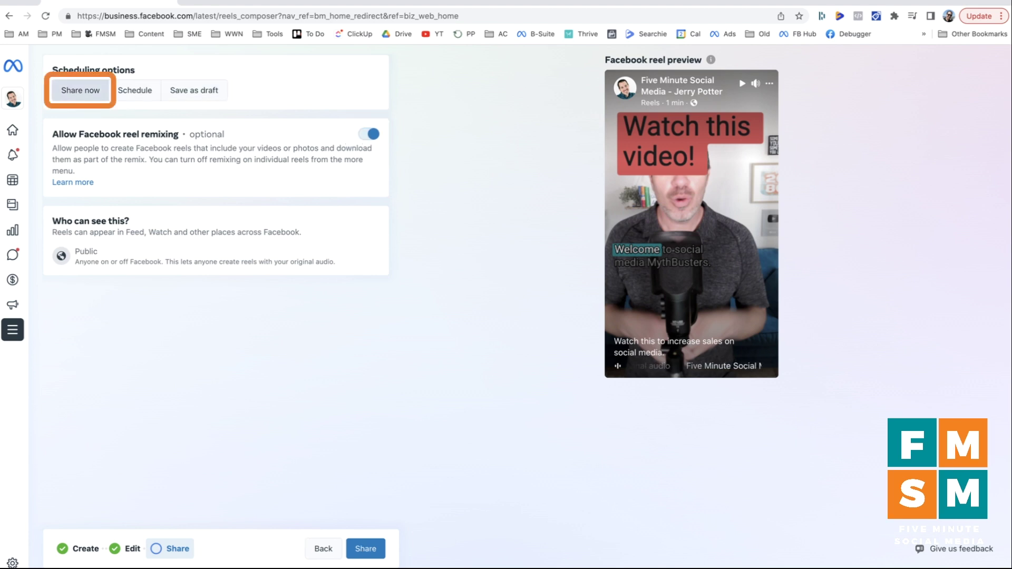
left_click(135, 90)
left_click(193, 91)
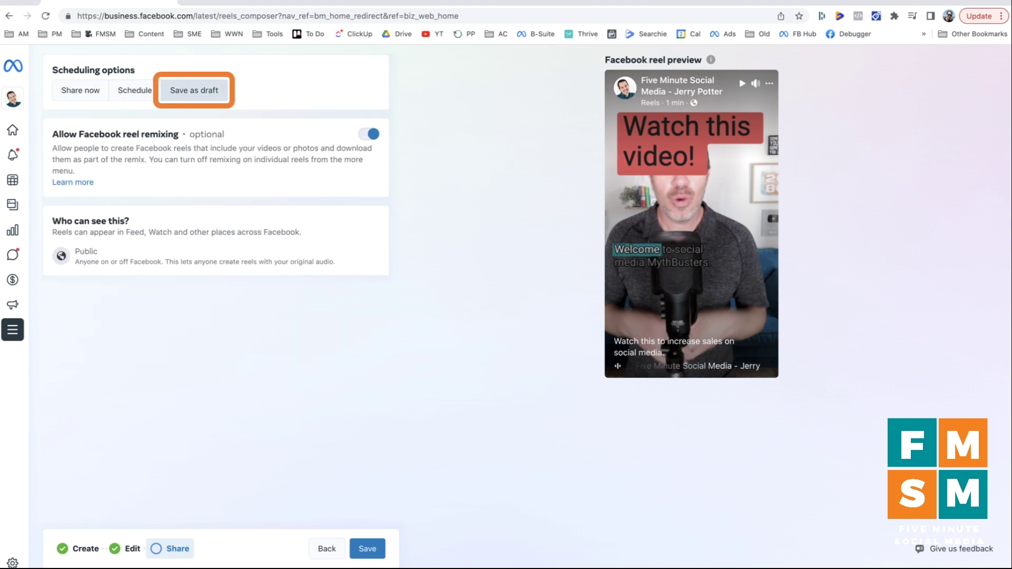